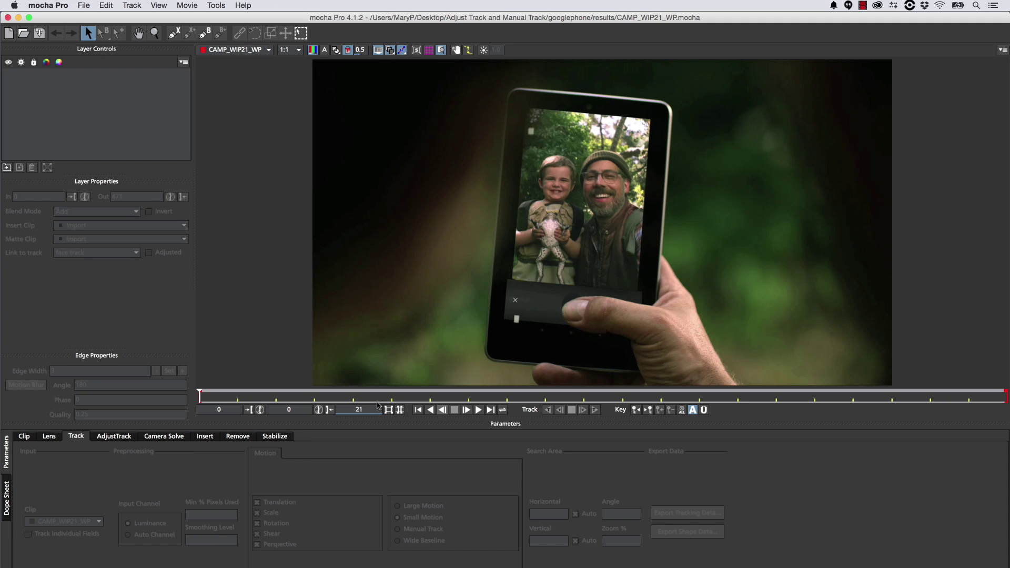
Move the playhead to frame 21, the phone shot's last frame, and pick X-Spline
left_click_drag(258, 399, 1006, 411)
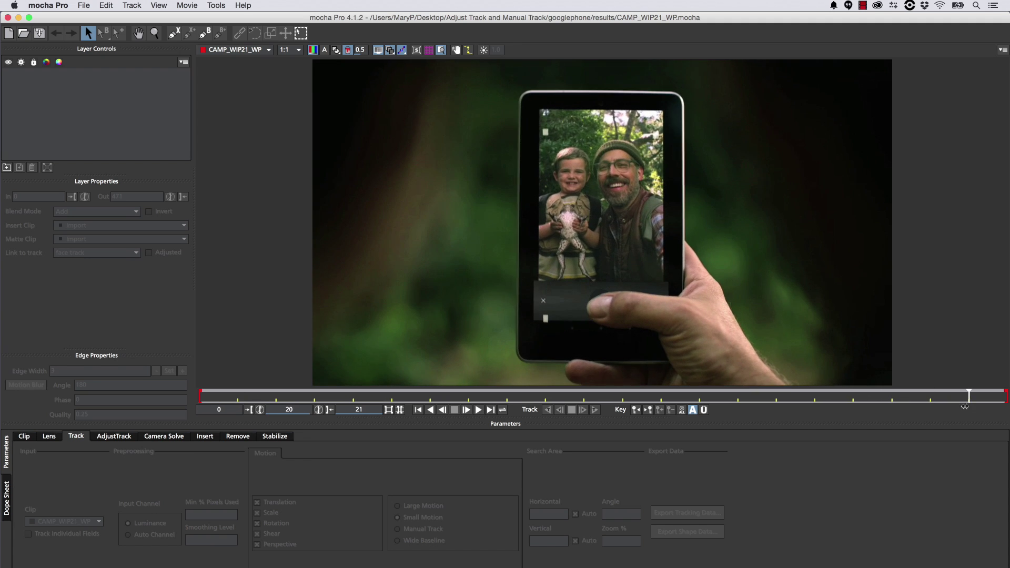
left_click(173, 33)
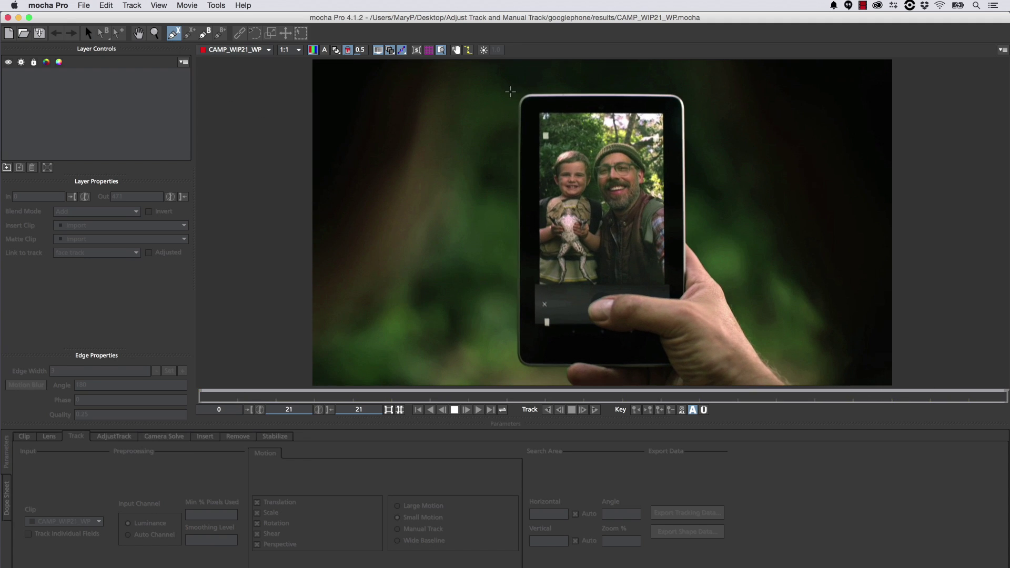
Draw a closed X-spline shape around the phone
left_click(673, 249)
left_click(521, 93)
left_click(526, 235)
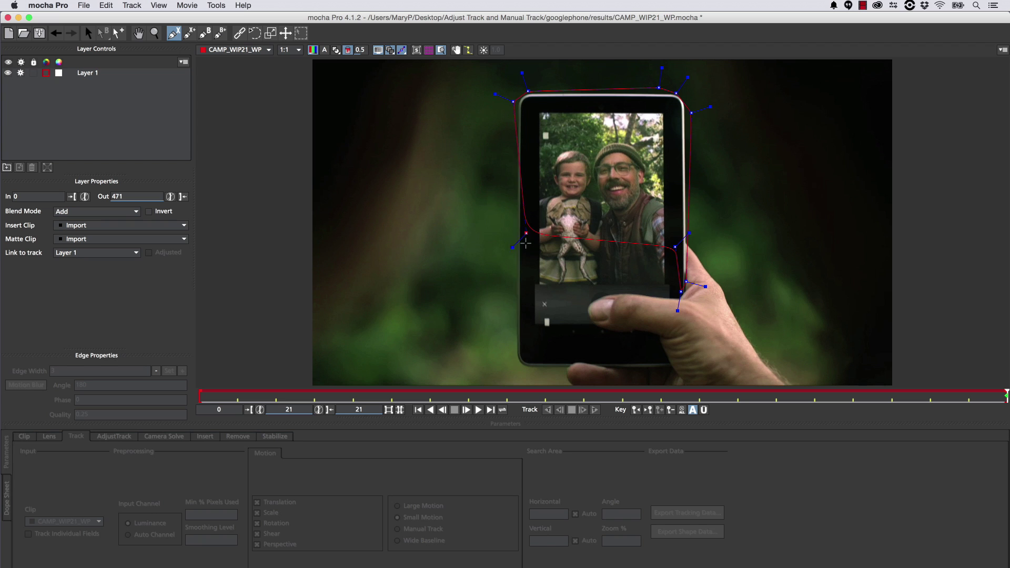
right_click(530, 103)
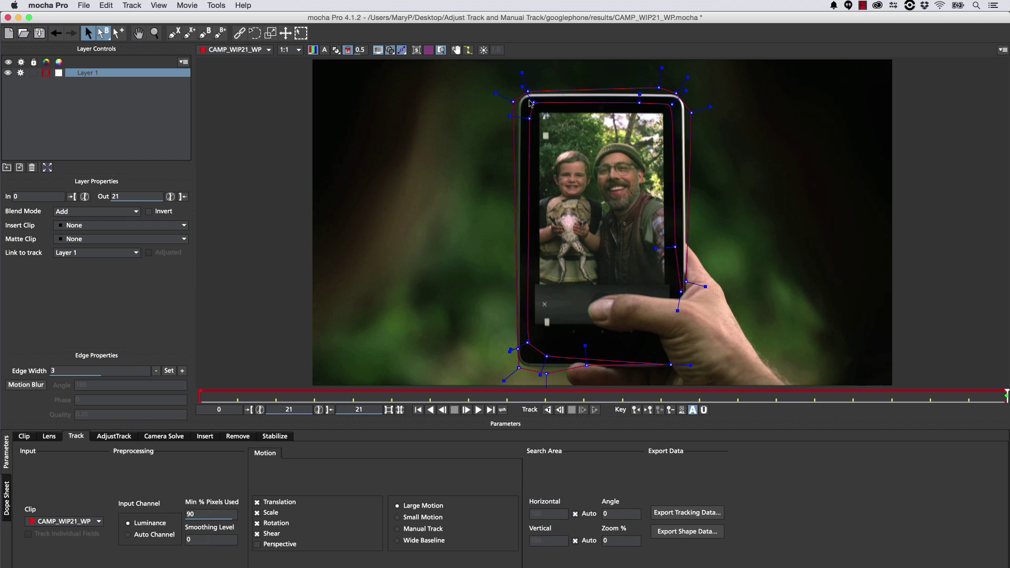
Show the planar surface and fit its corners to the phone screen
left_click(421, 51)
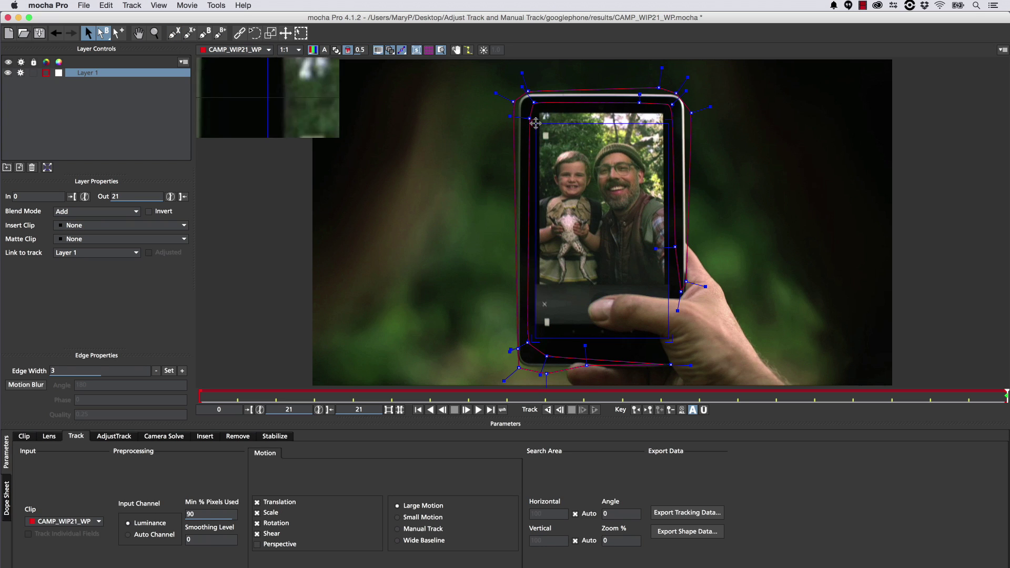
left_click_drag(534, 123, 537, 114)
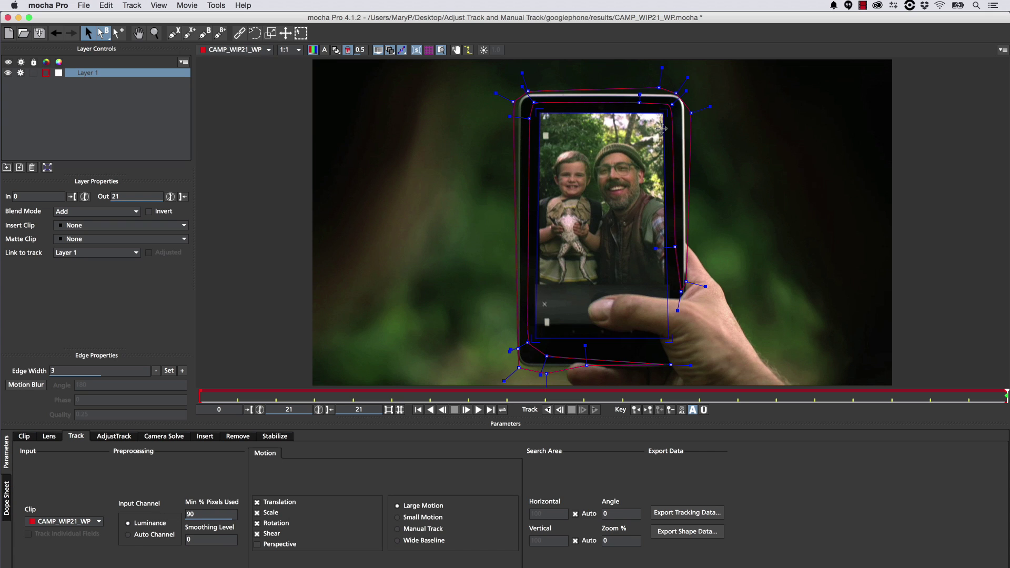
left_click_drag(670, 340, 667, 324)
left_click_drag(543, 337, 534, 323)
left_click_drag(533, 276, 539, 276)
Enable Perspective, track backwards to frame 0, and check the track with the grid
left_click(257, 544)
left_click(548, 409)
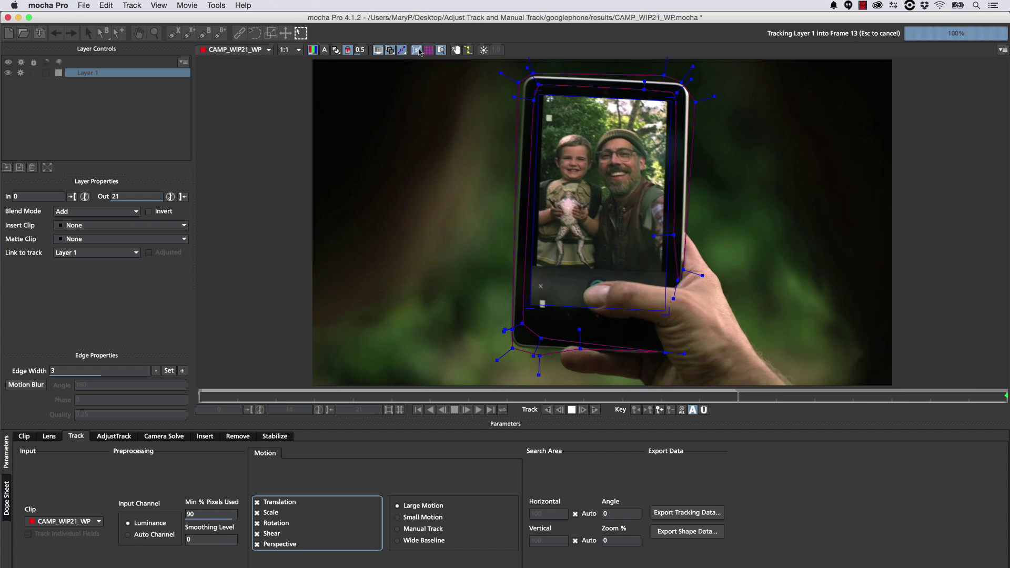
left_click(428, 50)
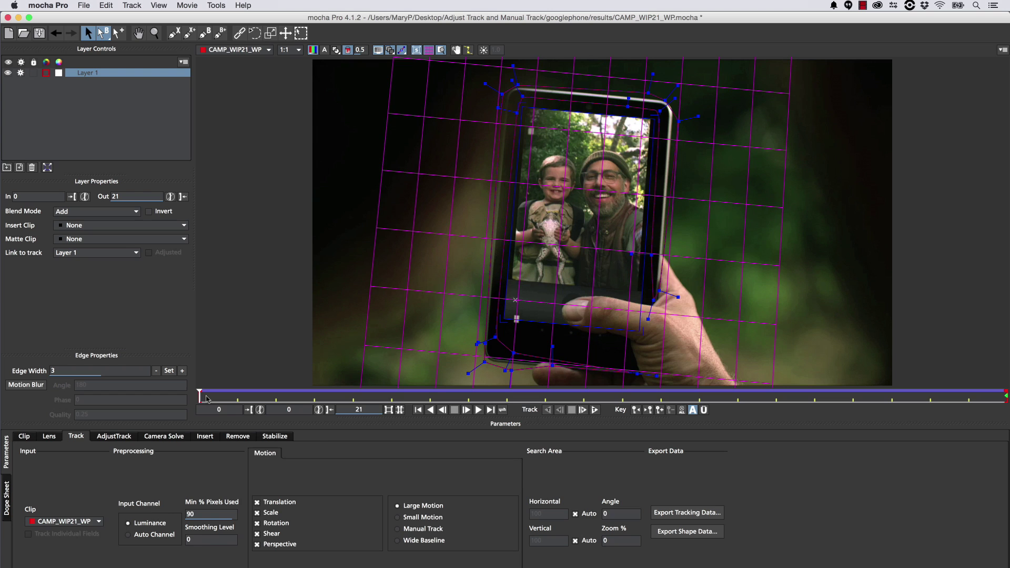
mouse_move(201, 397)
left_mouse_down()
mouse_move(510, 366)
mouse_move(801, 284)
left_mouse_up()
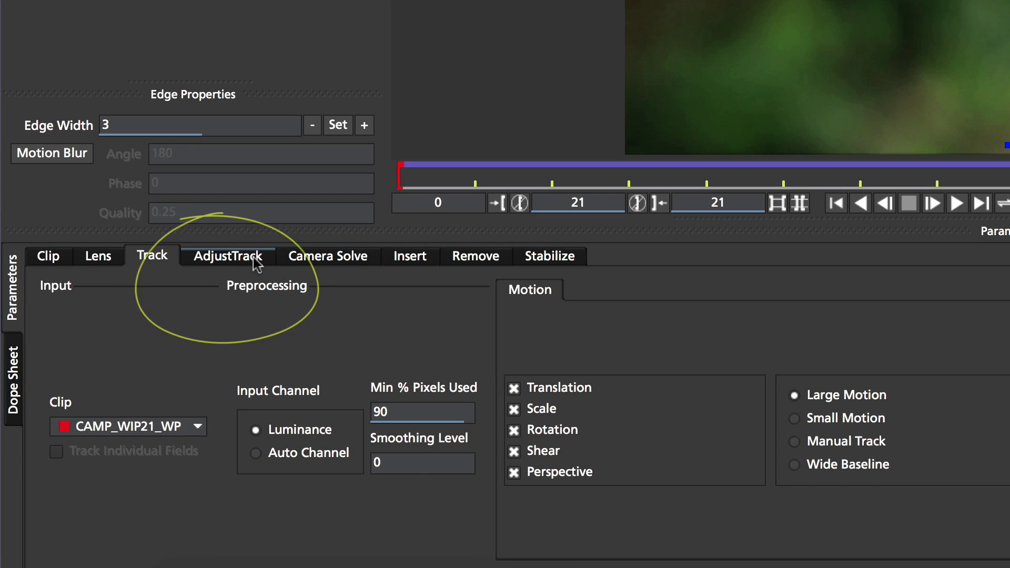
In AdjustTrack, select the four corner points and pull the bottom-left surface corner onto the screen
left_click(228, 255)
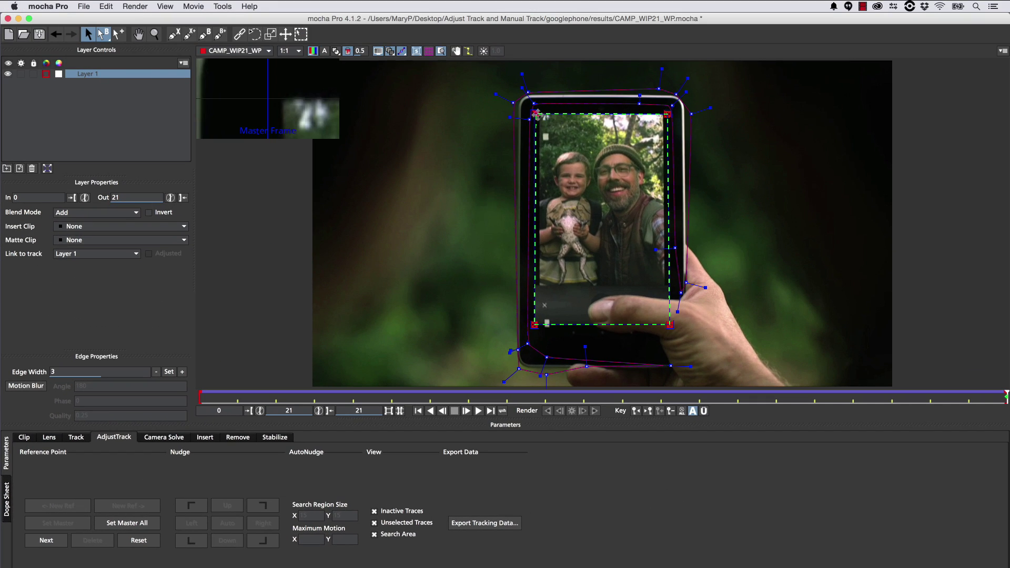
left_click(540, 114)
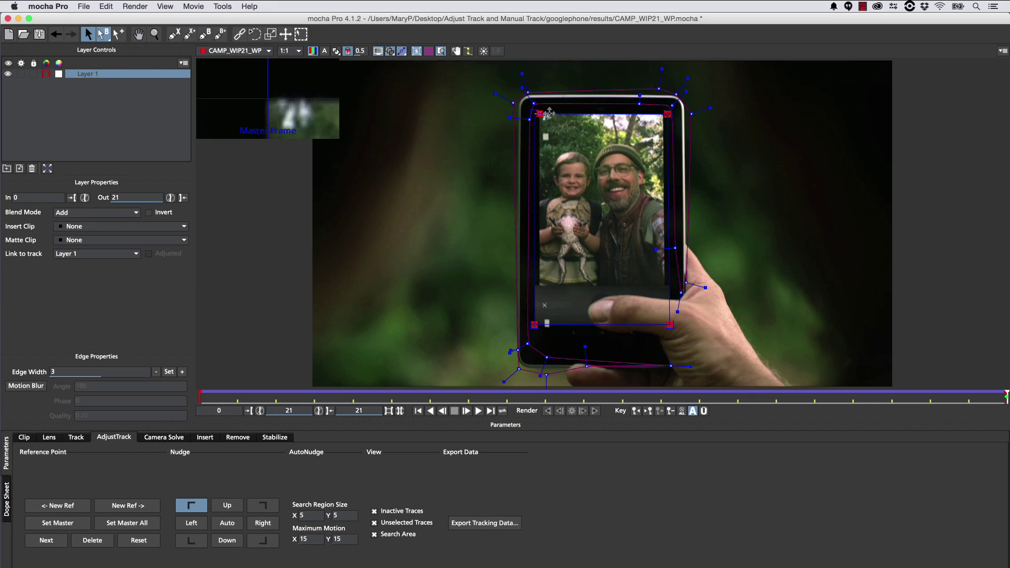
left_click(663, 114)
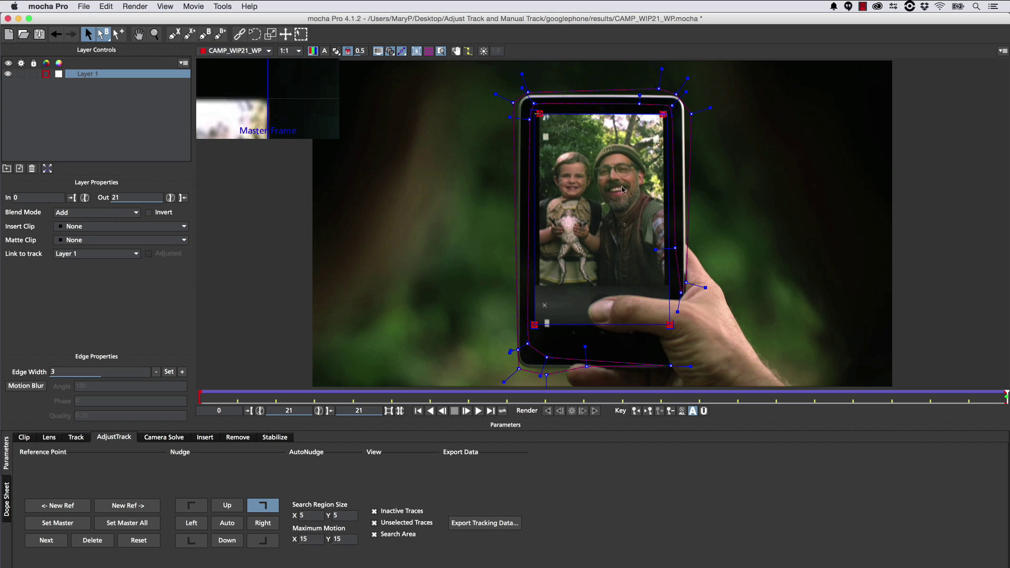
left_click_drag(537, 323, 544, 304)
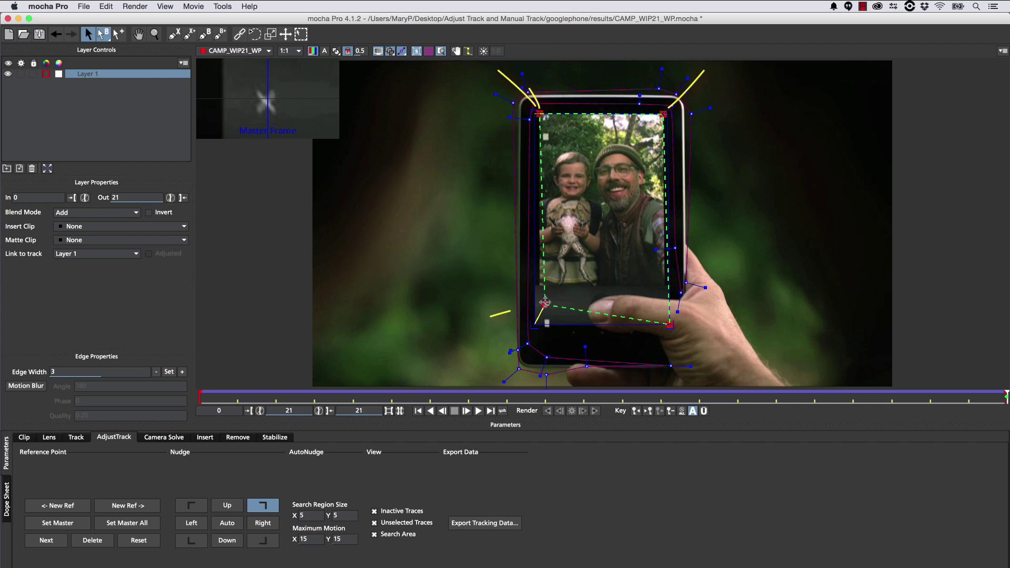
left_click(545, 304)
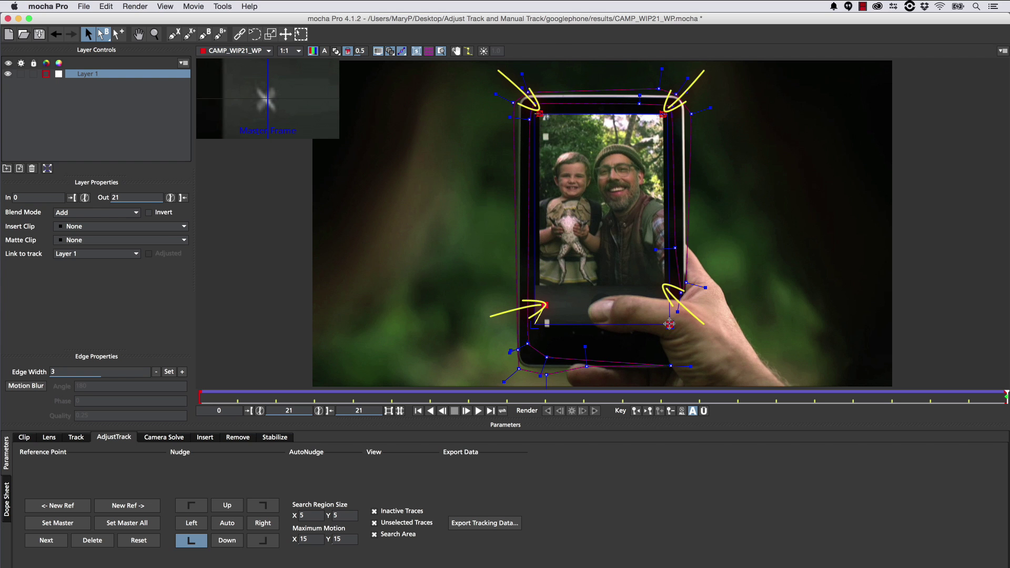
left_click(664, 285)
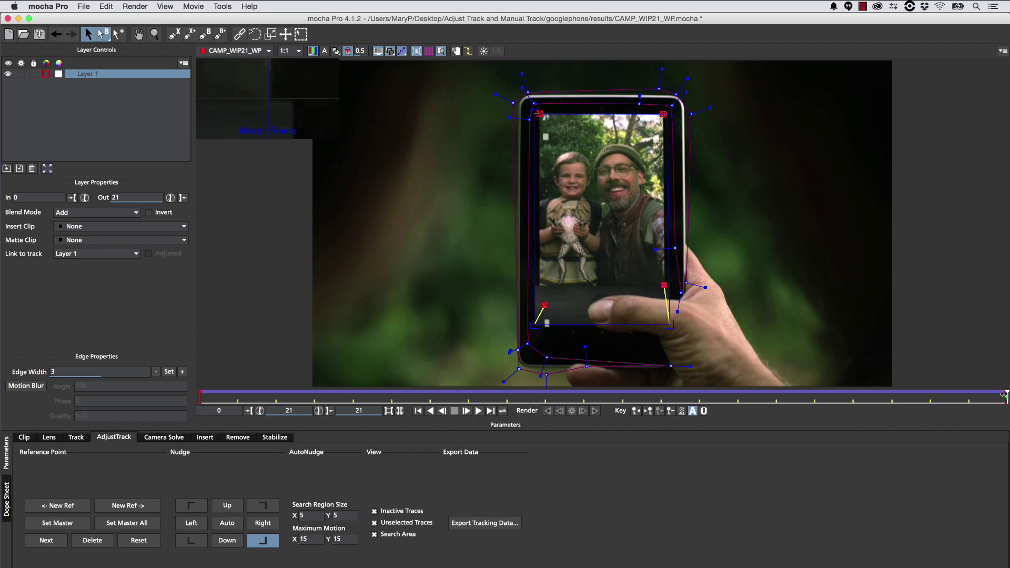
mouse_move(1001, 394)
left_mouse_down()
mouse_move(306, 390)
mouse_move(187, 372)
left_mouse_up()
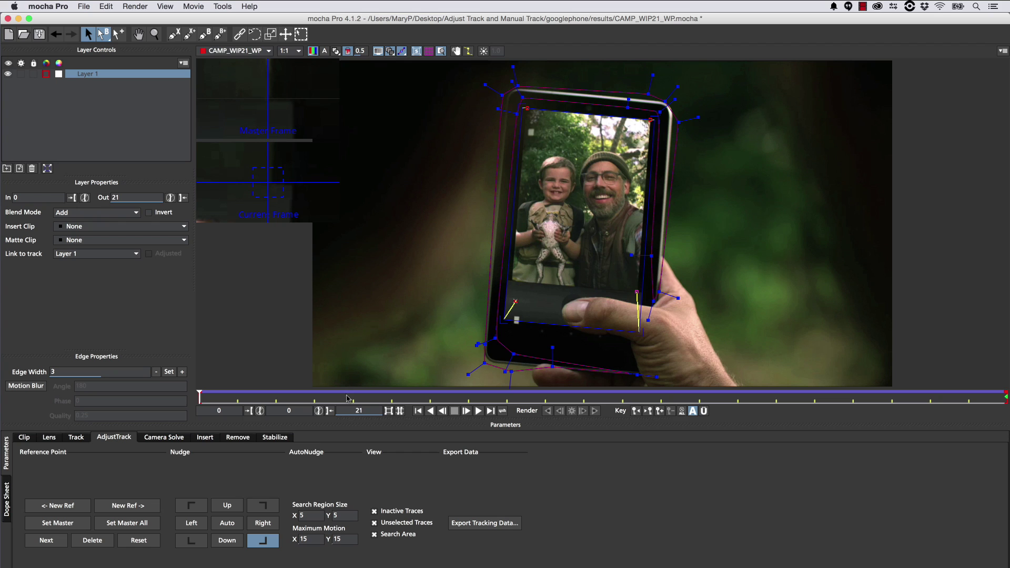
At frame 0, Auto-refine all four corner points and nudge the top-left point left
left_click(192, 505)
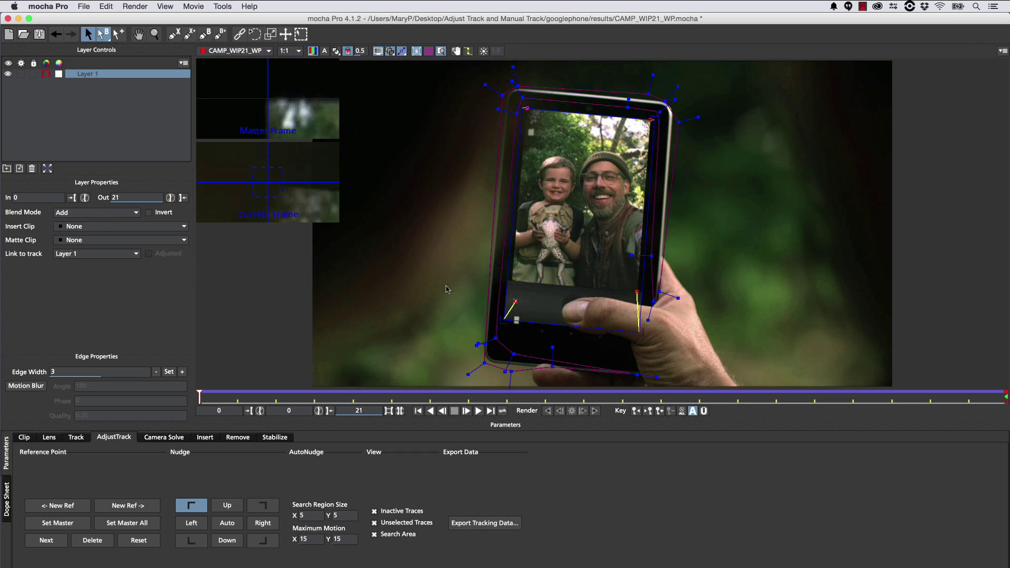
left_click(524, 312)
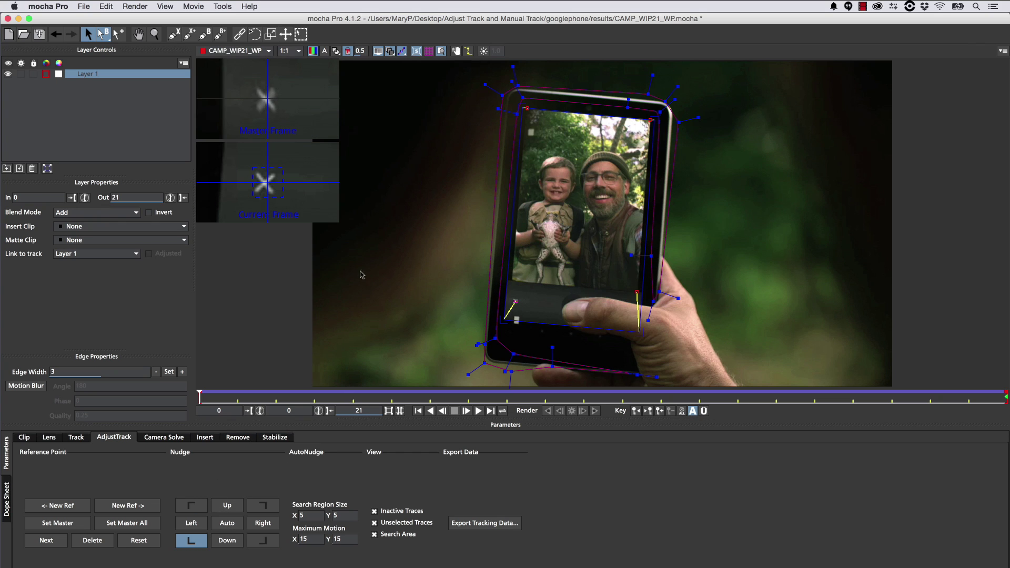
left_click(225, 523)
left_click(274, 542)
left_click(225, 527)
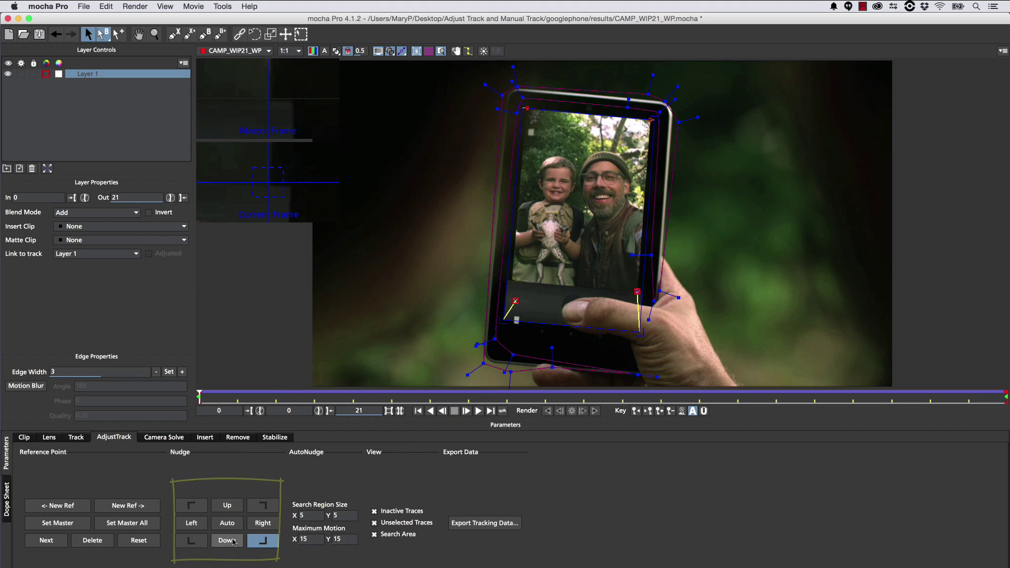
left_click(262, 506)
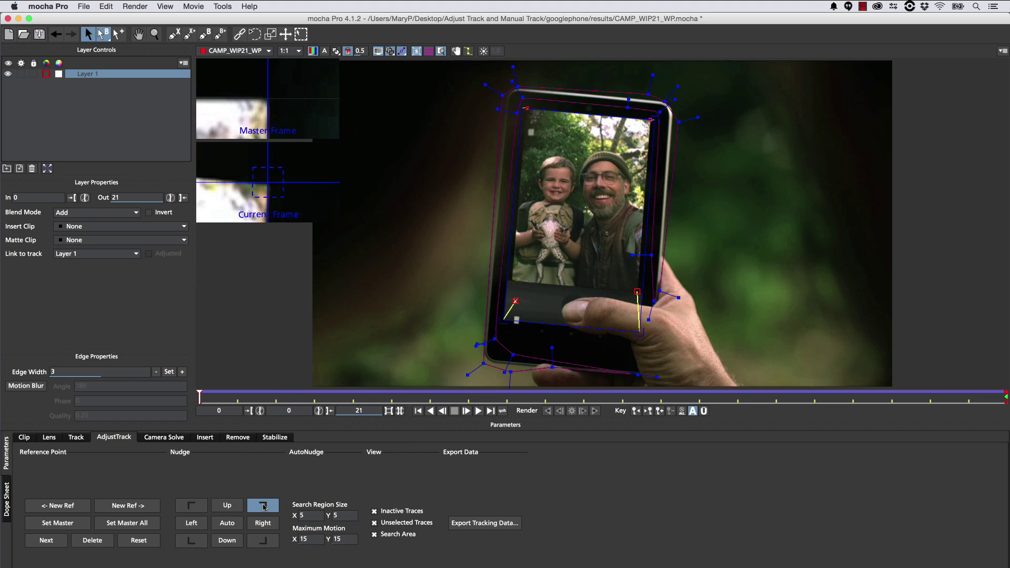
left_click(235, 523)
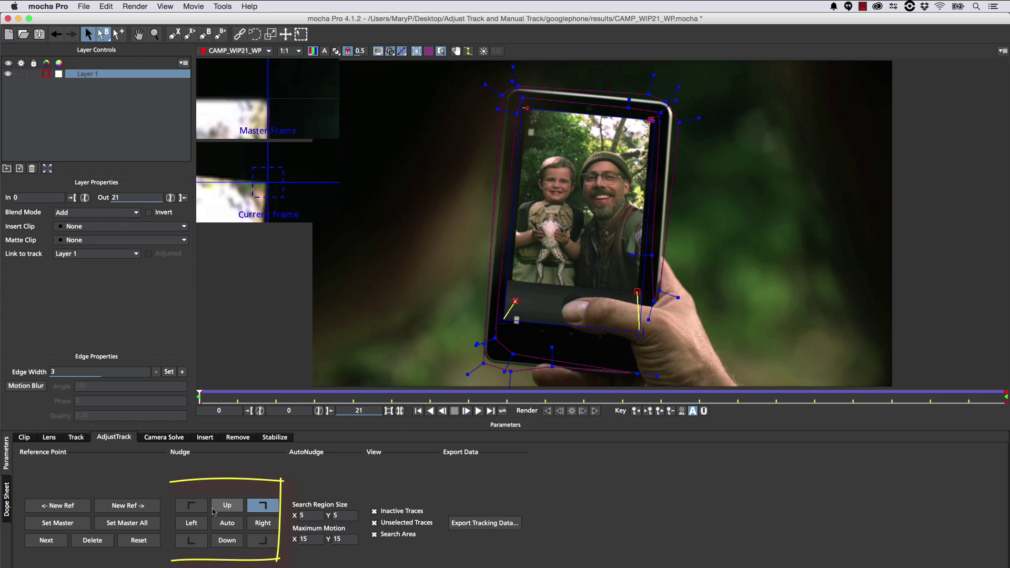
left_click(191, 505)
left_click(234, 524)
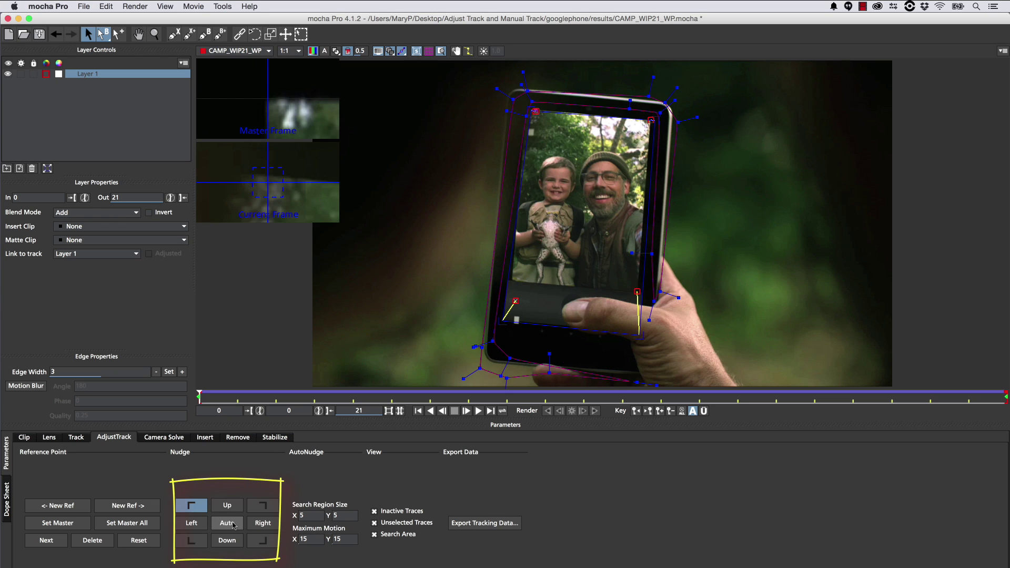
left_click_drag(535, 111, 524, 112)
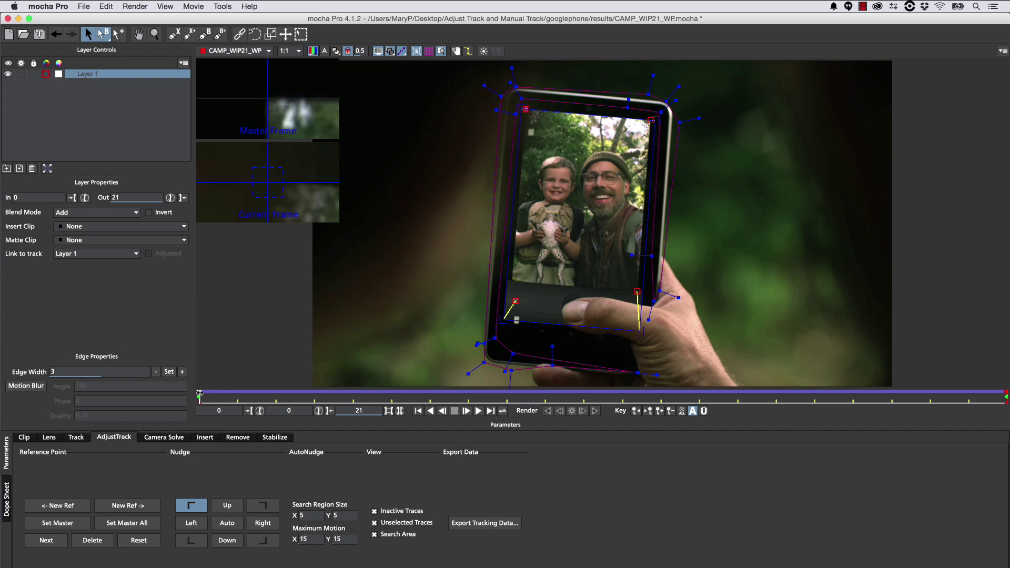
Step to frame 7 and Auto-refine the top-left corner point
key("Right")
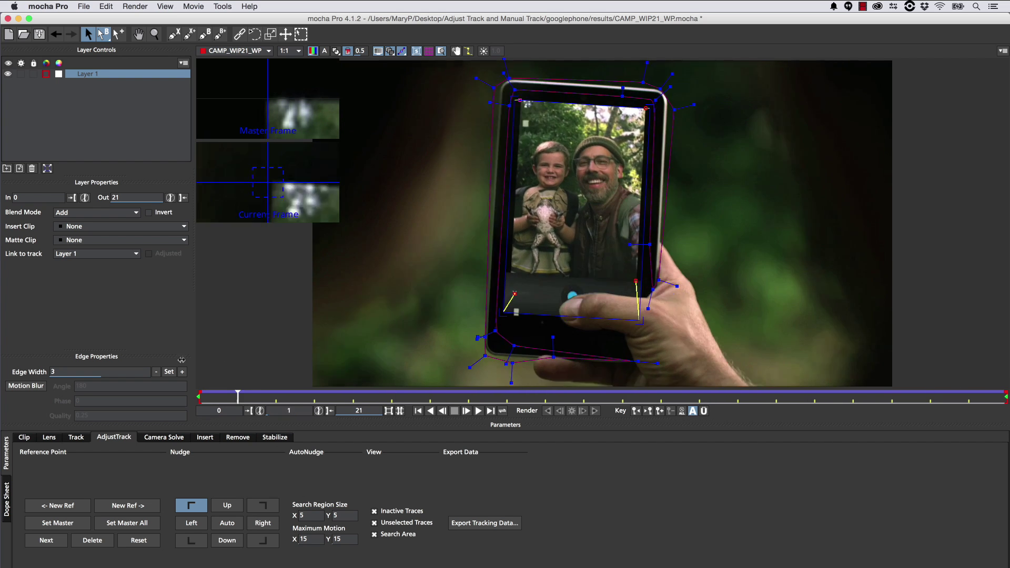
key("Right")
key("Right")
key("Right")
key("Right")
key("Right")
key("Right")
key("Right")
key("Right")
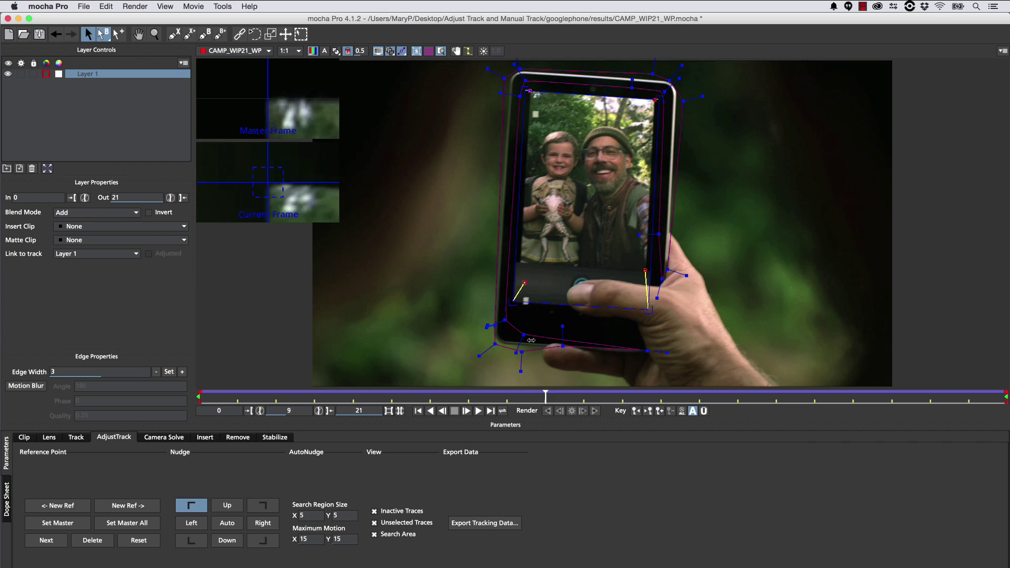
key("Left")
key("Left")
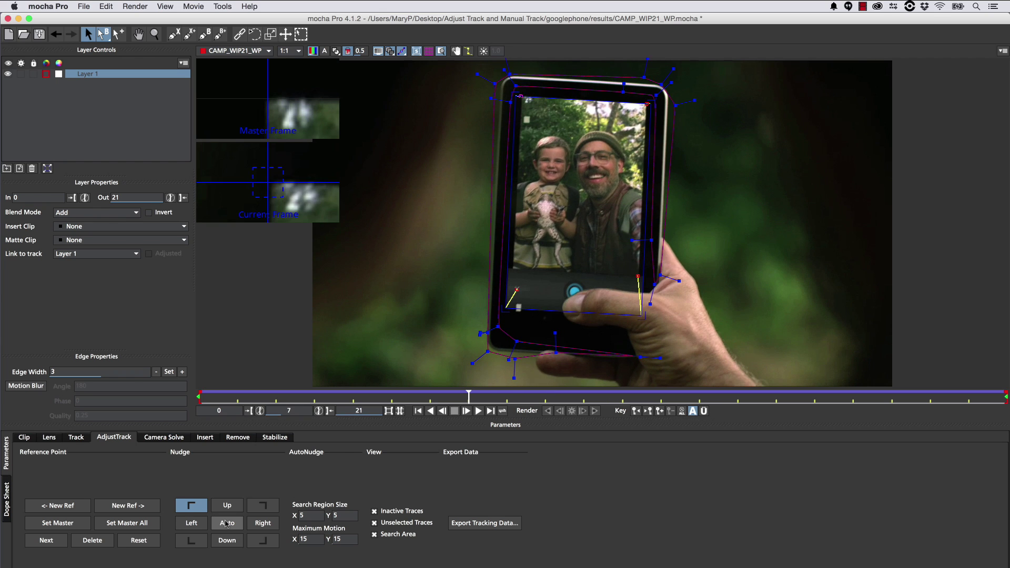
left_click(227, 523)
Auto-refine the bottom-left corner, hide the zoom views, and play back the phone track
left_click(263, 505)
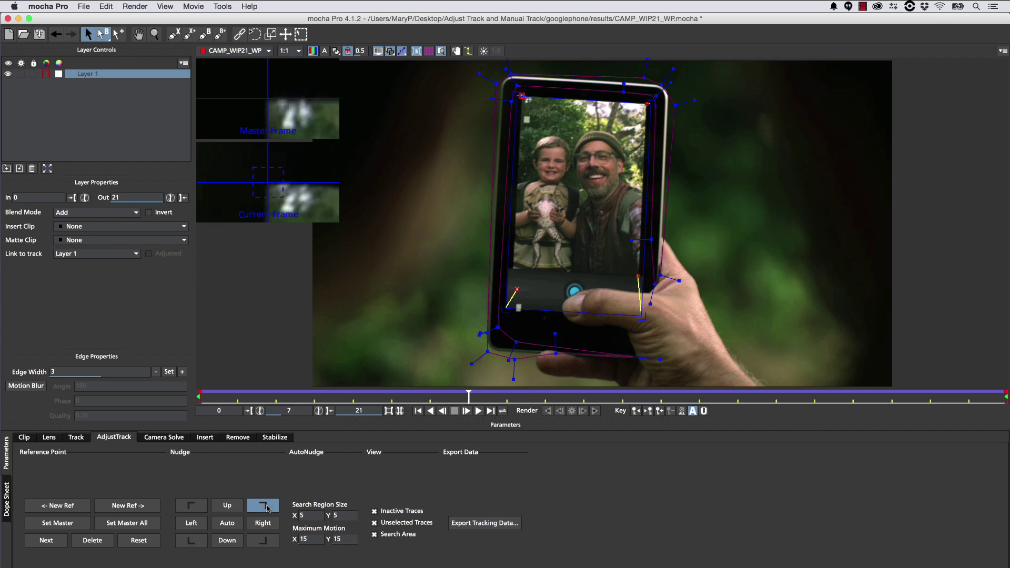
left_click(264, 541)
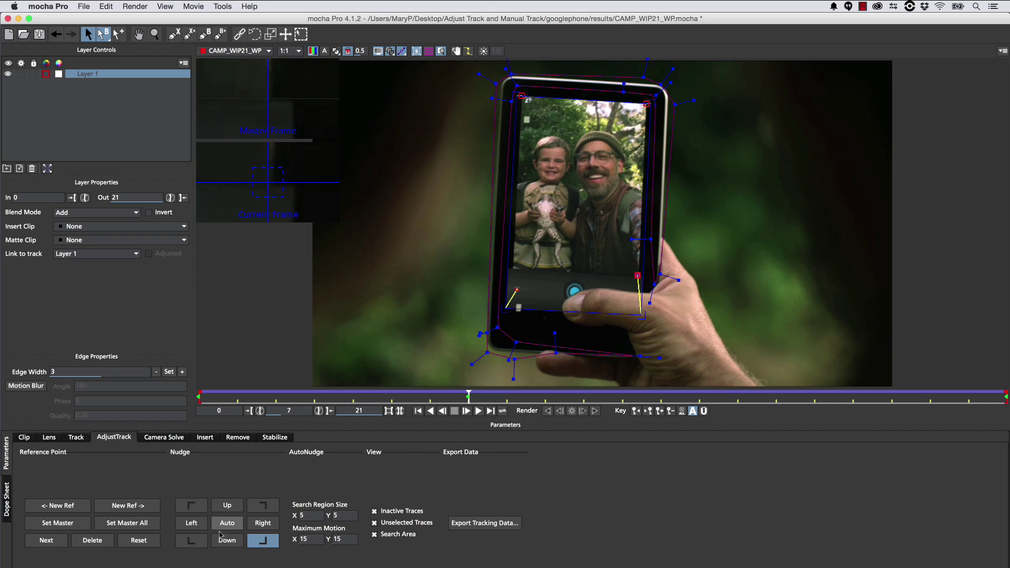
left_click(202, 541)
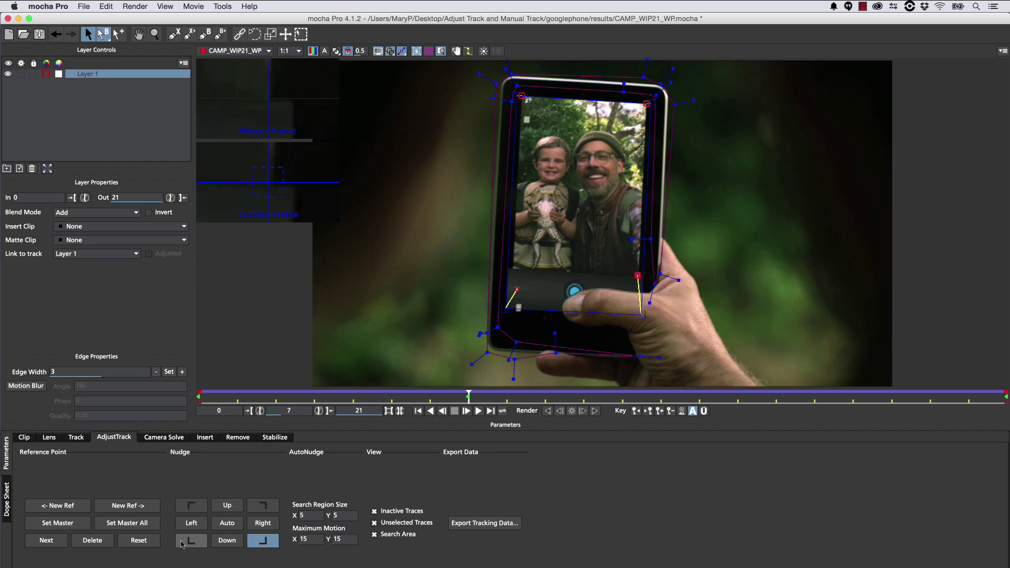
left_click(229, 527)
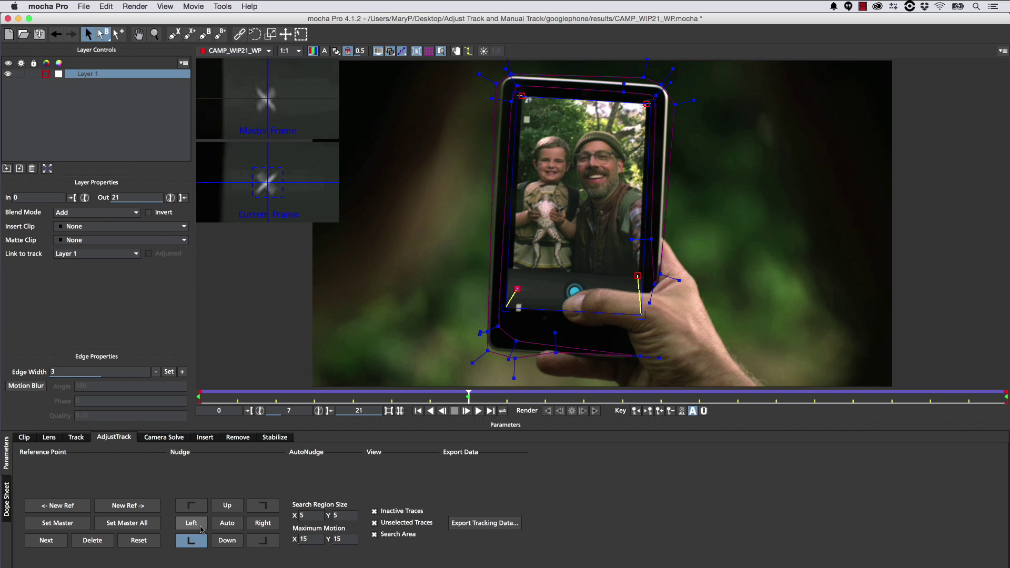
left_click(442, 52)
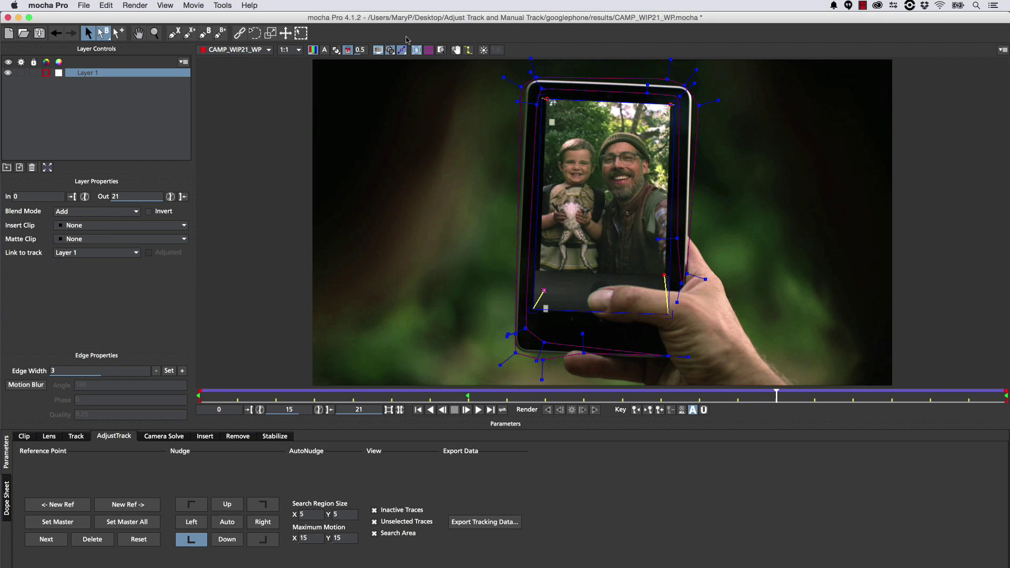
key("space")
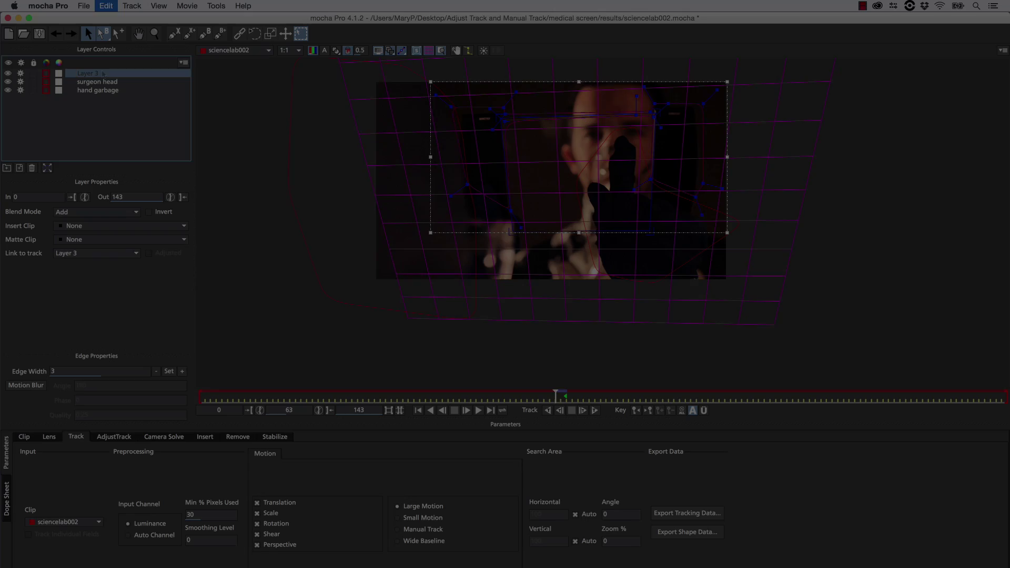
type("screen track")
Name the layer 'screen track', track it backward, and turn off Perspective
key("Return")
left_click(548, 410)
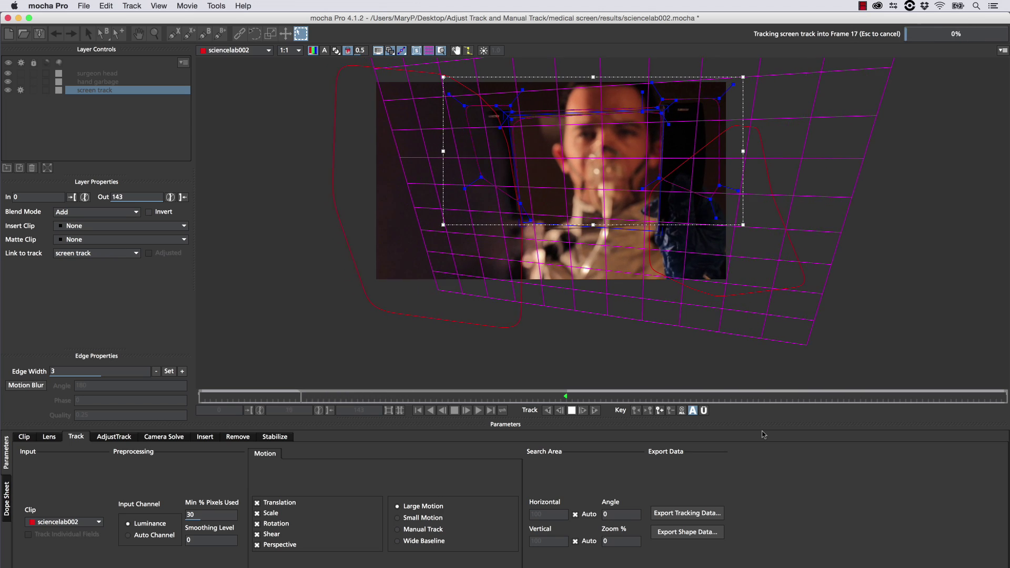
left_click(257, 545)
left_click(553, 411)
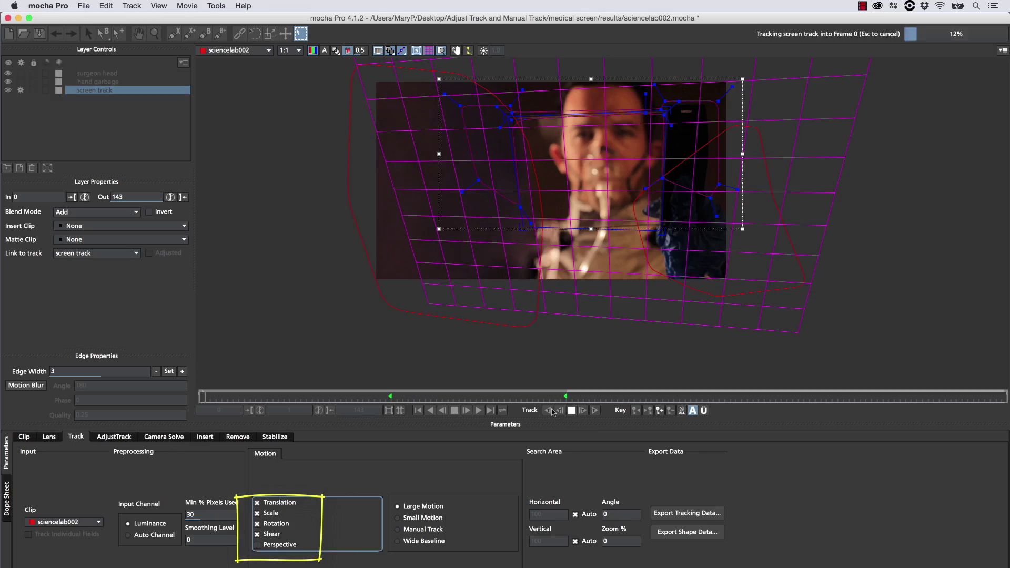
Track the screen forward to frame 143 without perspective
left_click(582, 410)
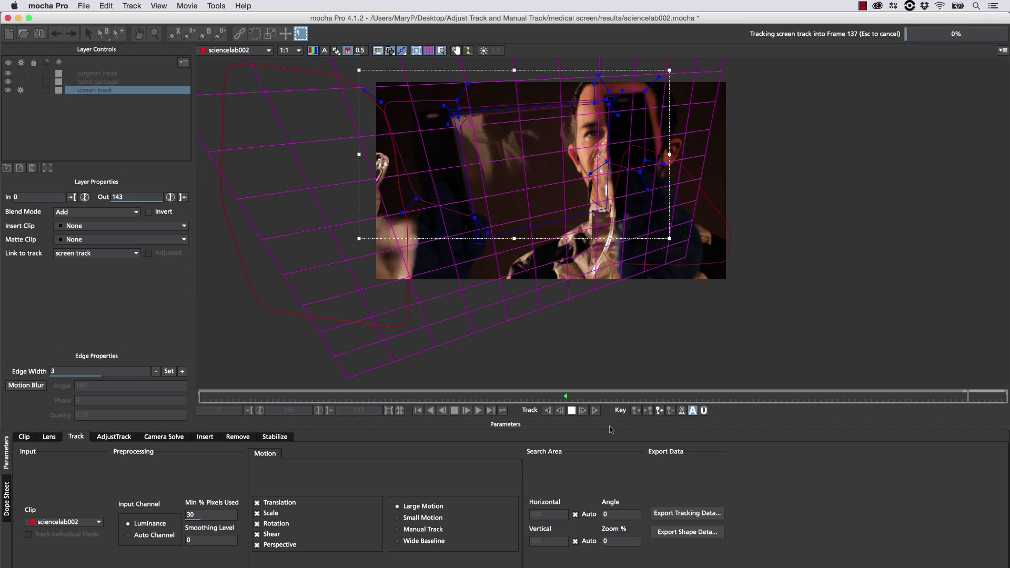
key("Escape")
left_click_drag(891, 400, 811, 401)
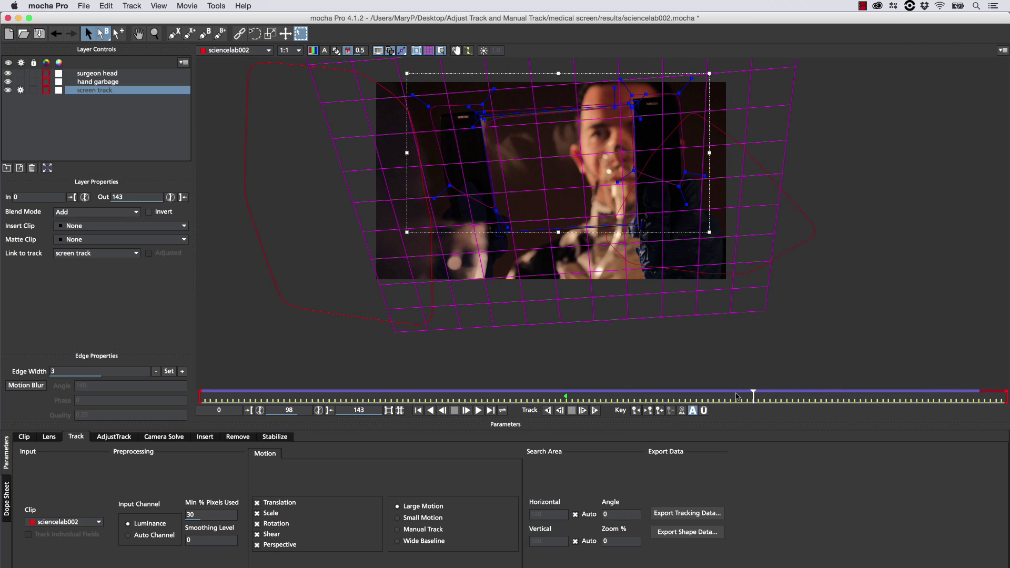
left_click(594, 410)
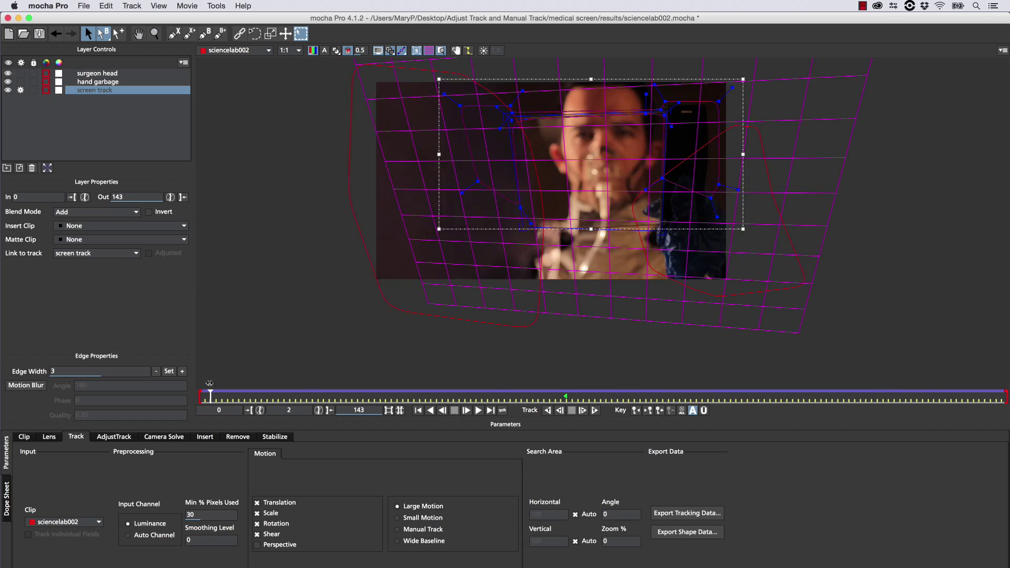
left_click(271, 513)
left_click(272, 535)
key("shift+c")
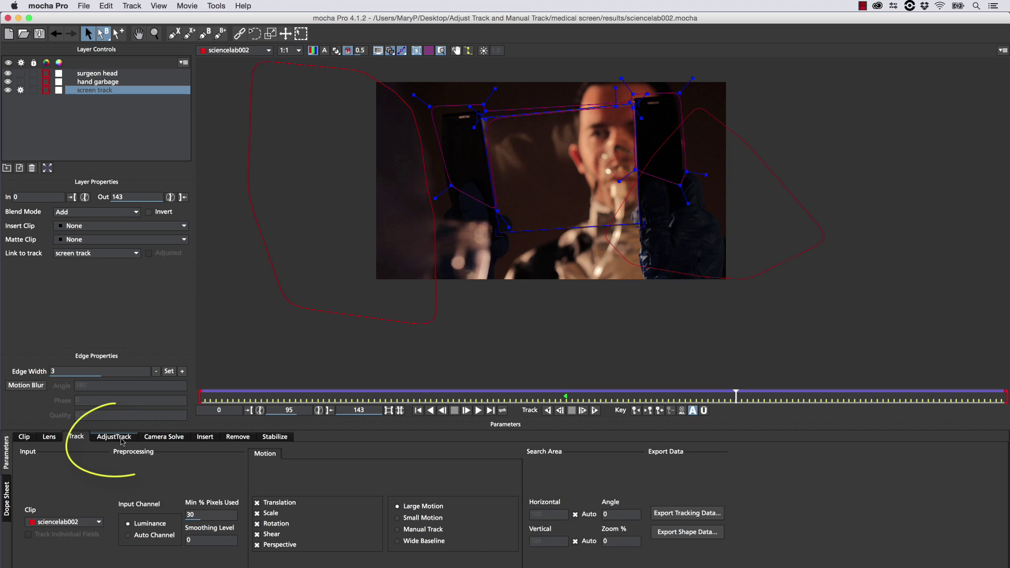
In AdjustTrack, select the top corner points and move the bottom-left surface corner onto the screen
left_click(115, 438)
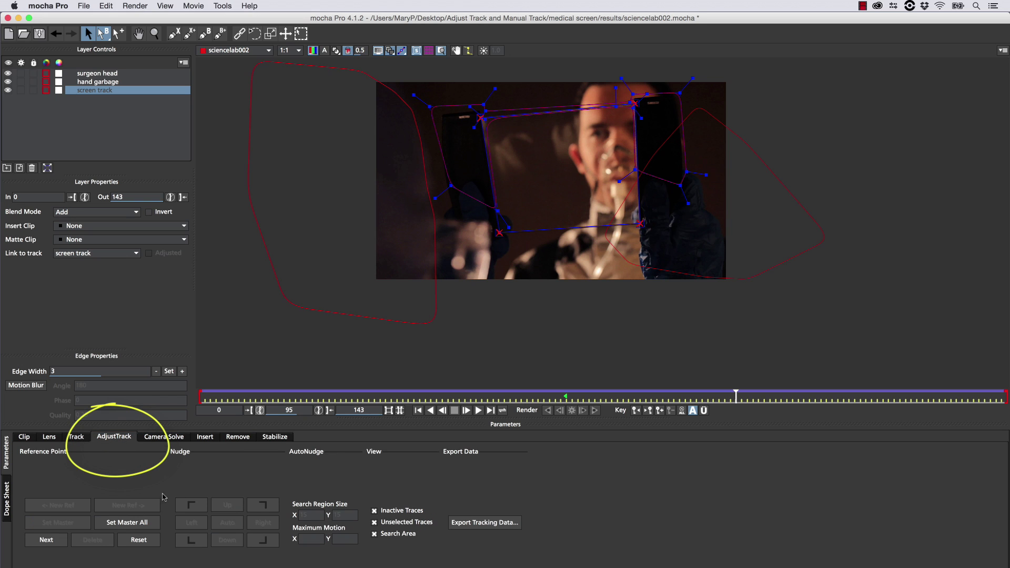
left_click_drag(480, 118, 468, 115)
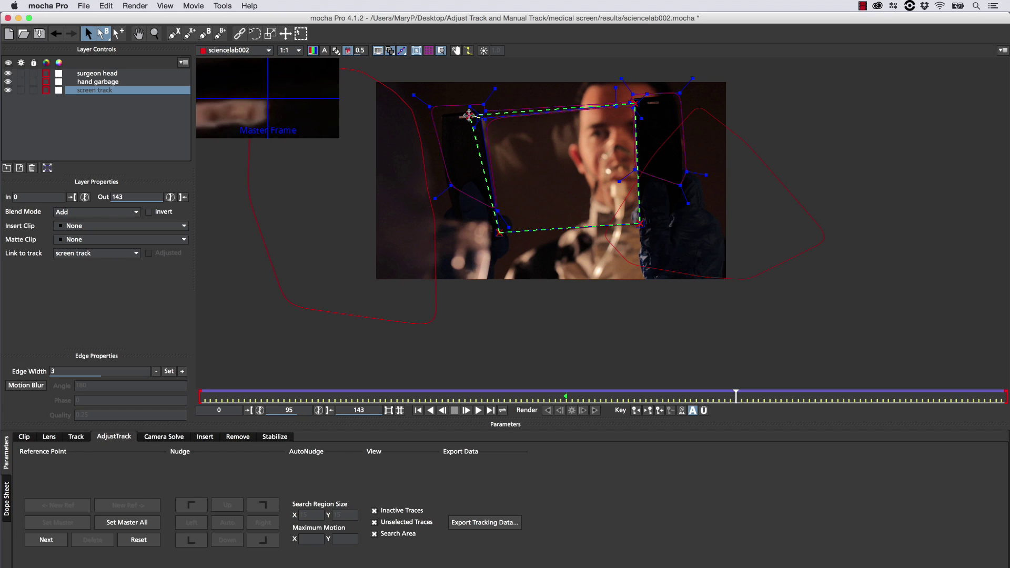
left_click(468, 116)
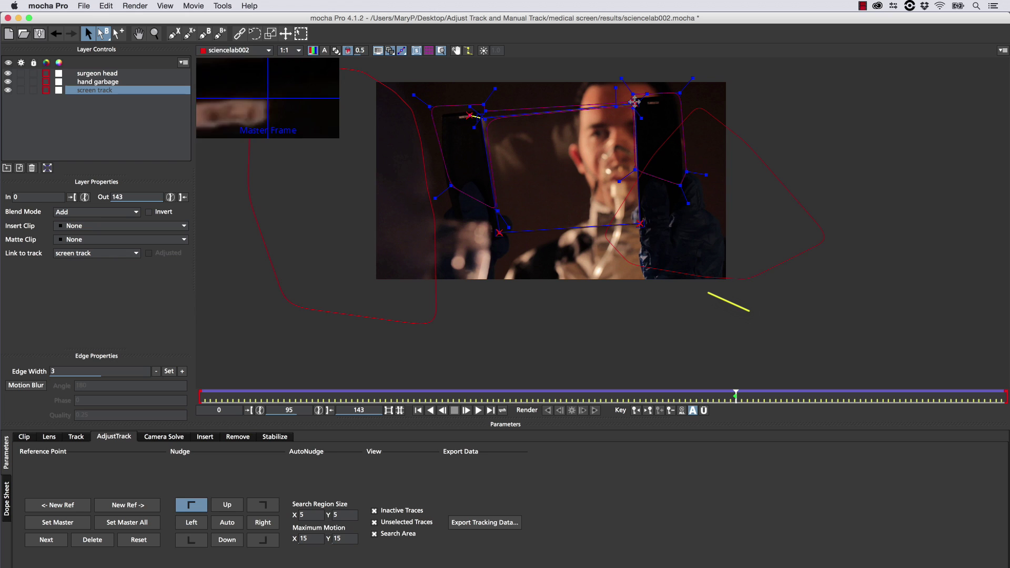
left_click(658, 101)
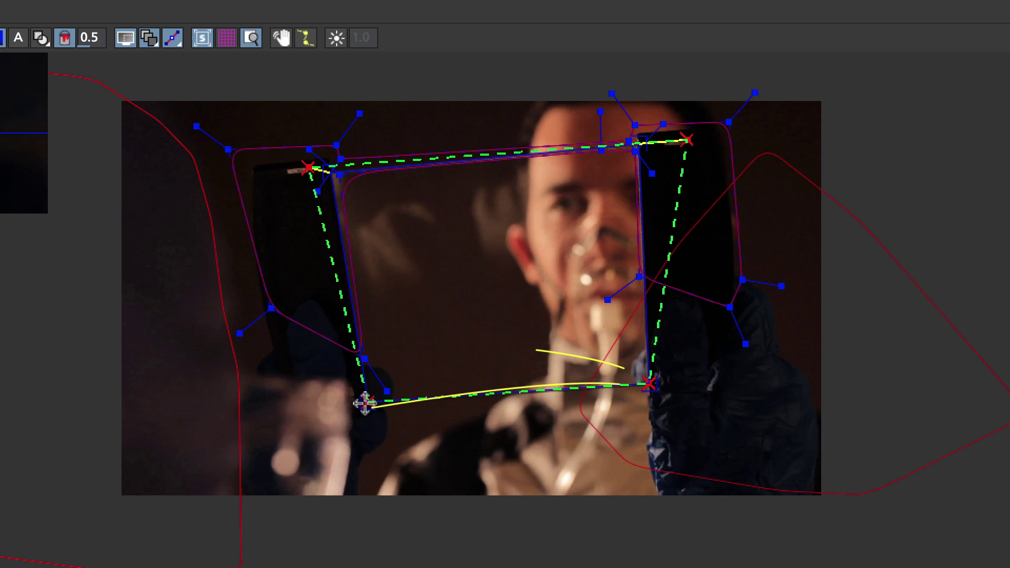
mouse_move(364, 403)
left_mouse_down()
mouse_move(352, 398)
mouse_move(358, 393)
left_mouse_up()
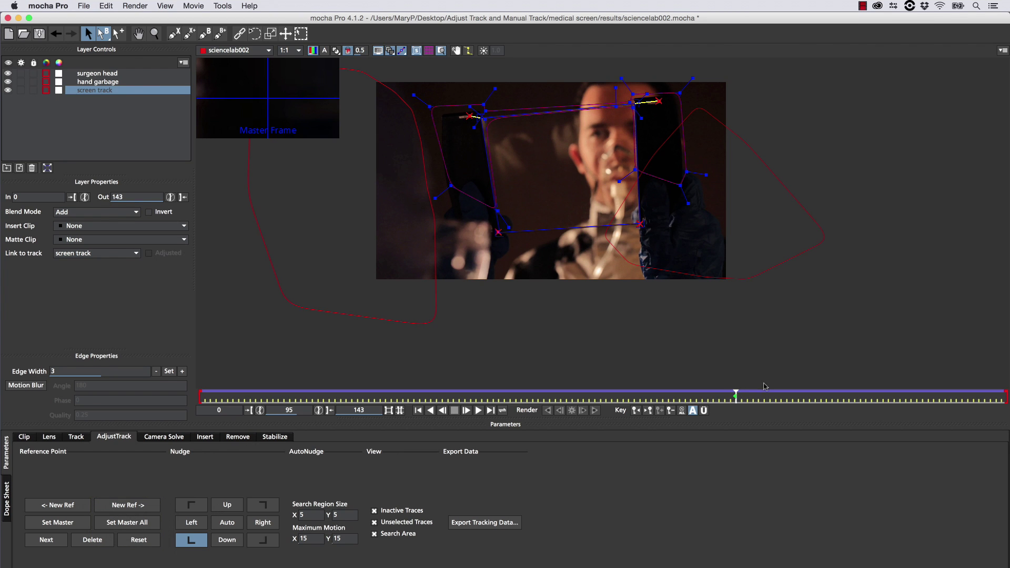
At frame 143, Auto-align the top-left, top-right, bottom-right and bottom-left reference points
left_click_drag(764, 386, 1006, 394)
left_click(191, 504)
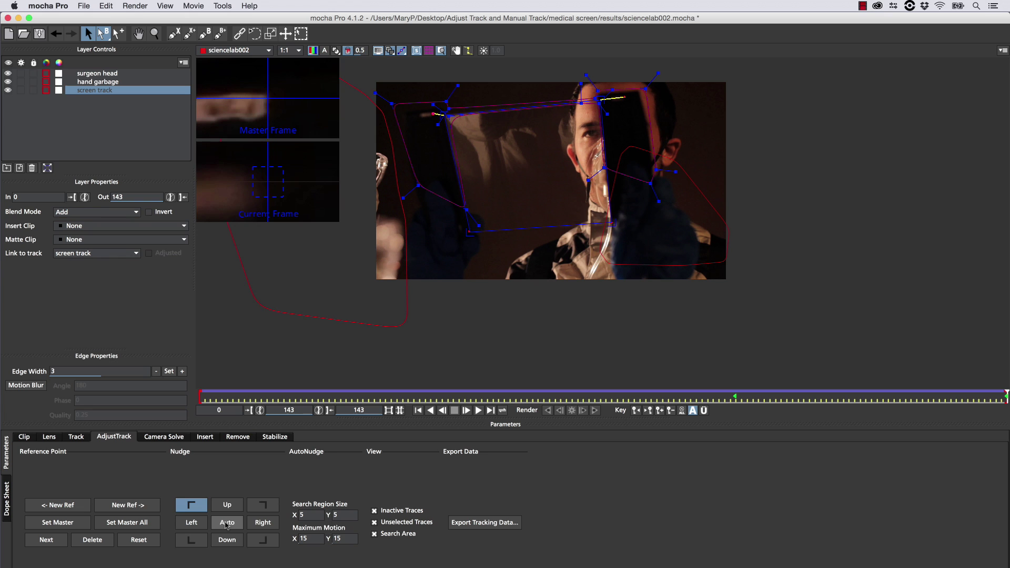
left_click(262, 504)
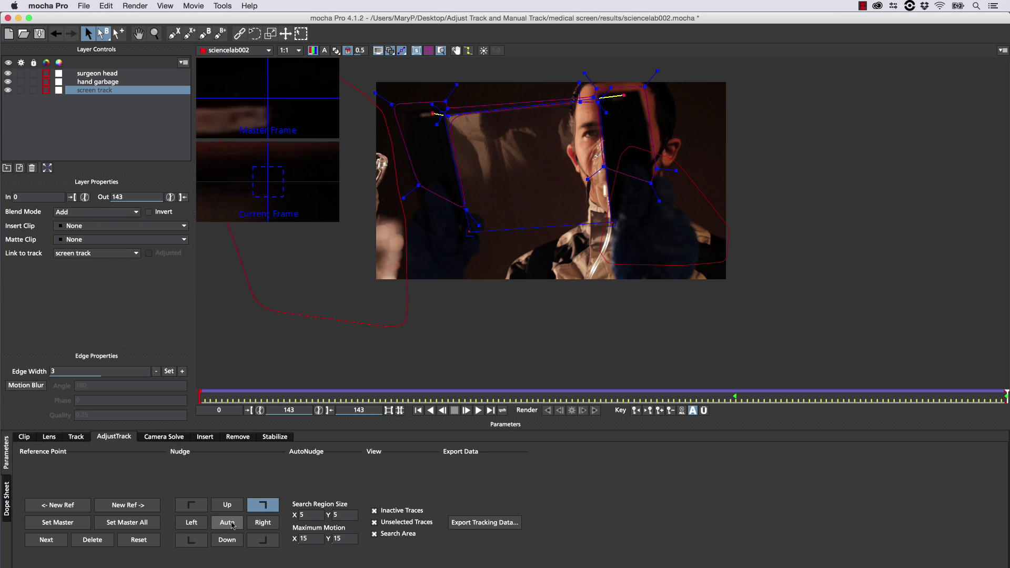
left_click(263, 540)
left_click(191, 539)
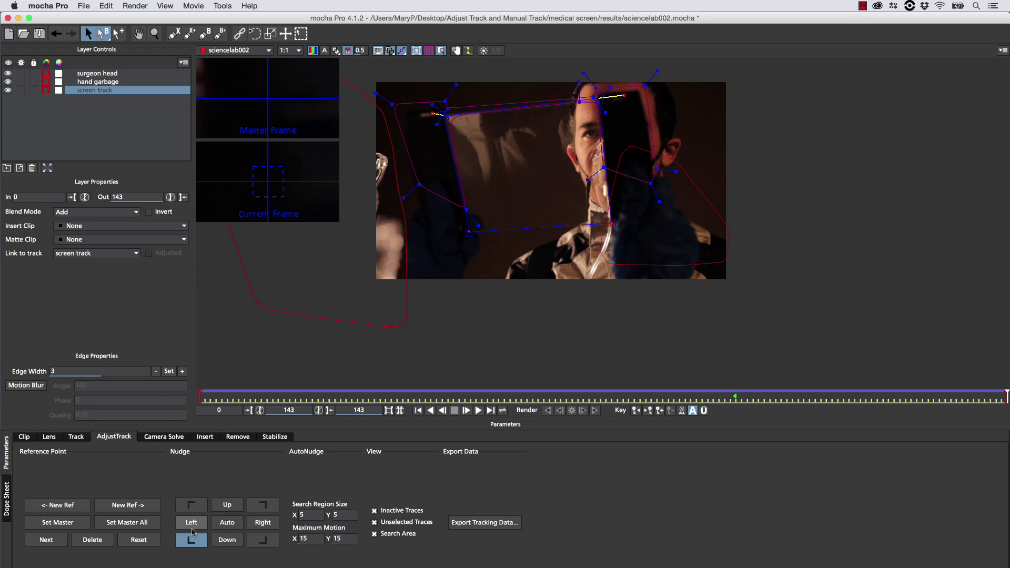
At frame 114, Auto-align the top-left and top-right reference points
left_click_drag(1006, 393, 843, 394)
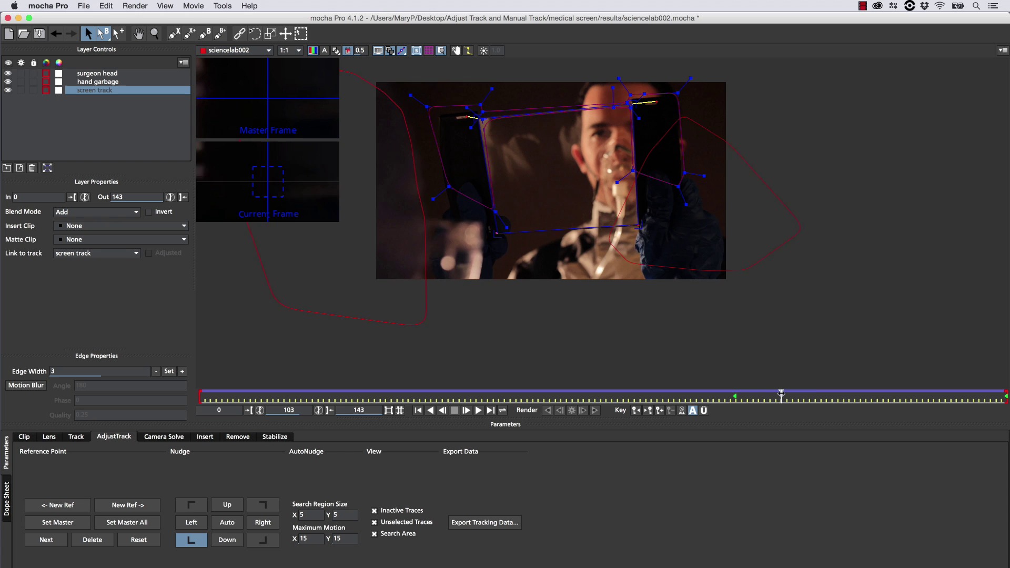
left_click(191, 504)
left_click(263, 504)
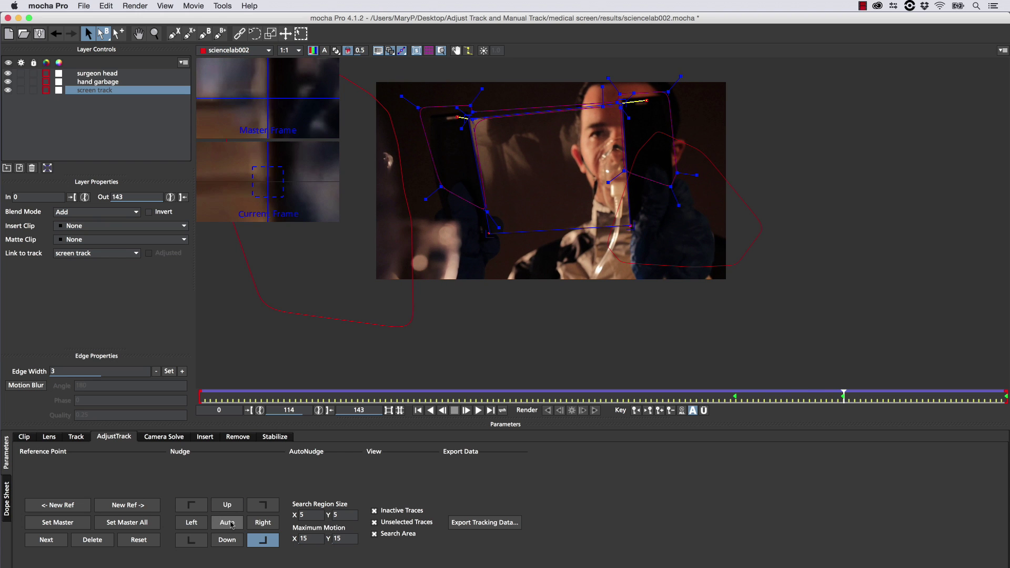
Around frame 66, Auto-align the top-right, top-left and bottom-left reference points
mouse_move(838, 380)
left_mouse_down()
mouse_move(516, 371)
mouse_move(543, 394)
left_mouse_up()
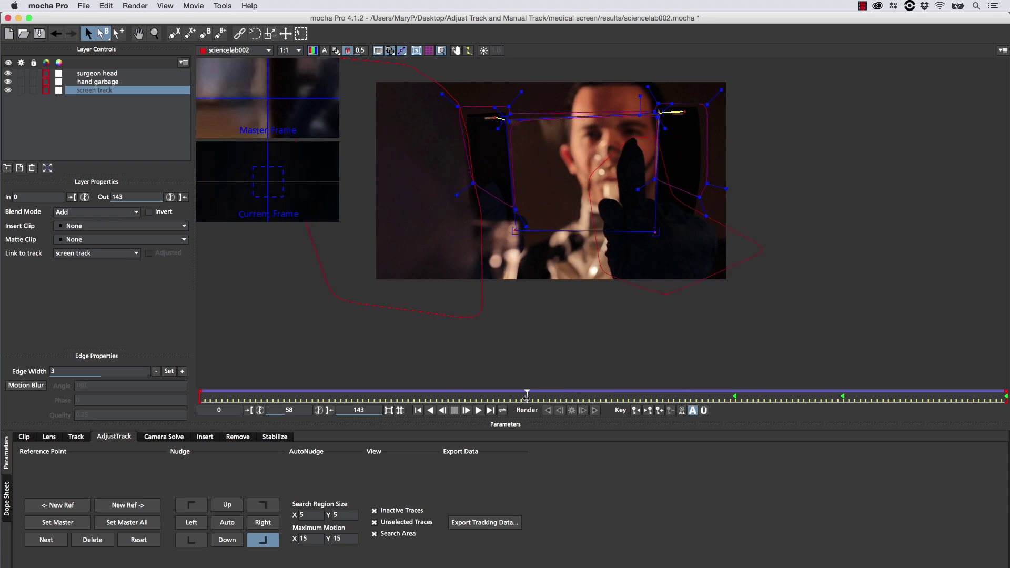
left_click_drag(544, 394, 570, 403)
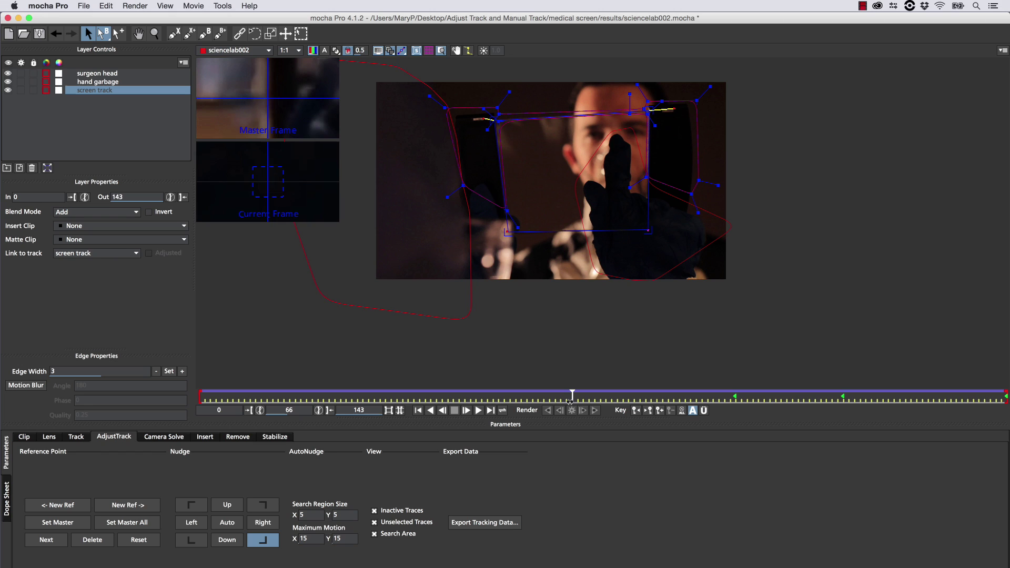
left_click(262, 505)
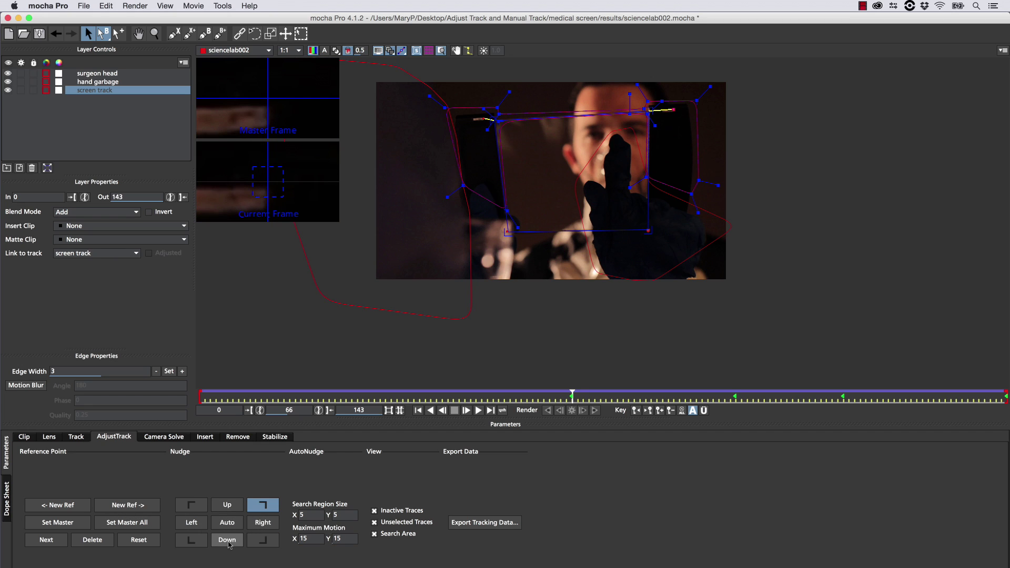
left_click(191, 506)
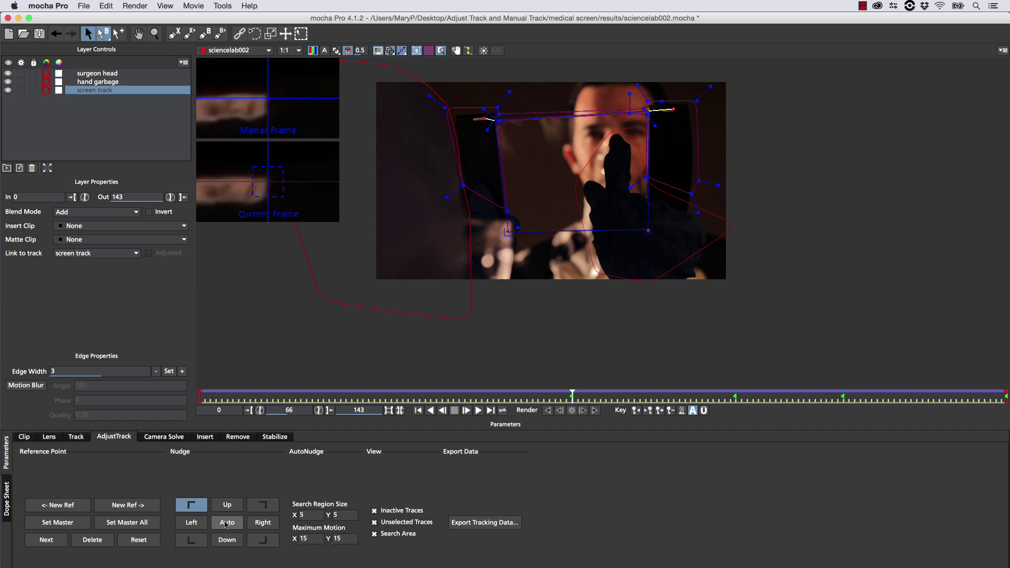
left_click(192, 540)
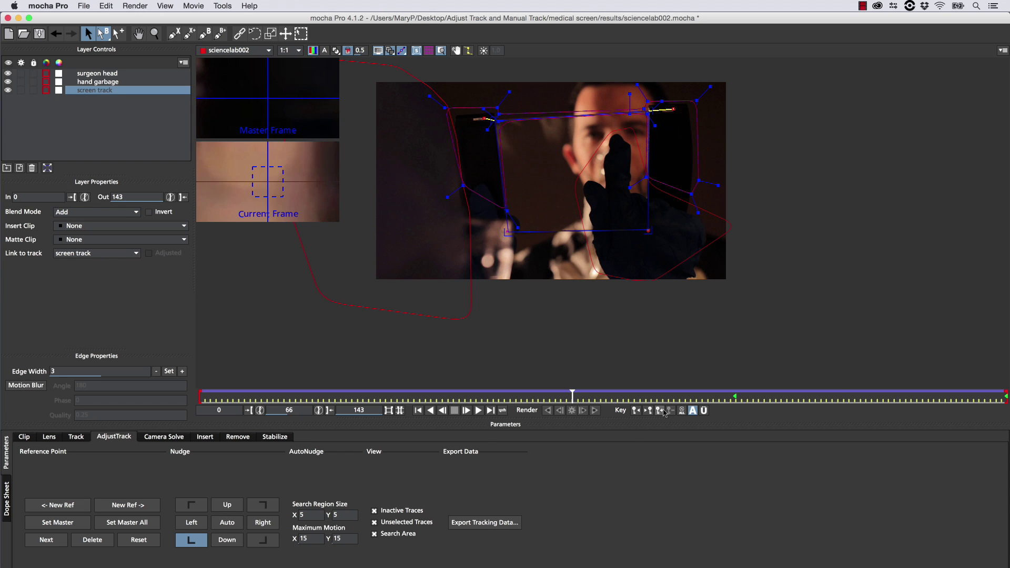
left_click_drag(572, 395, 499, 395)
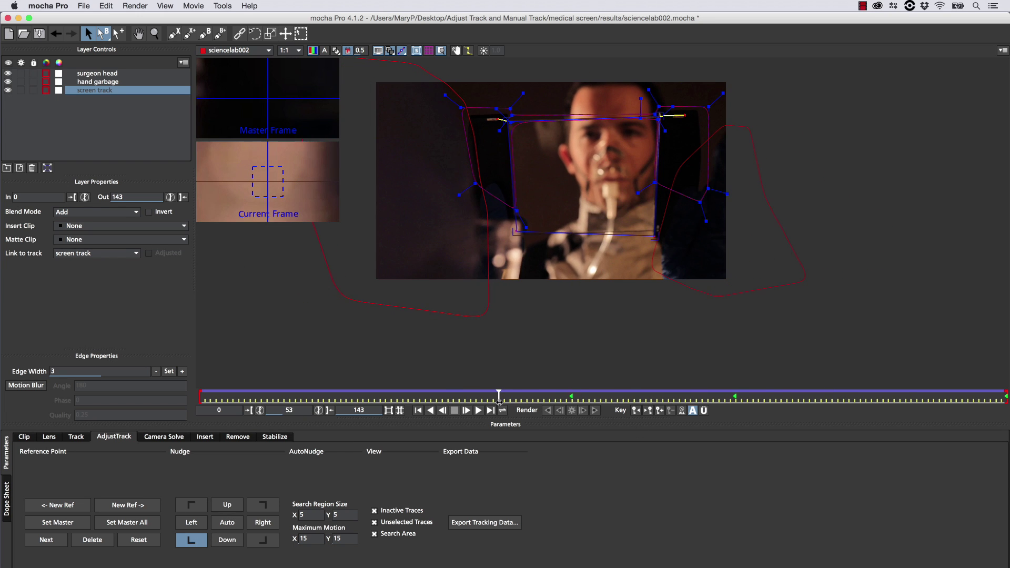
Around frames 53 and 48, Auto-align reference points and tweak the bottom-left surface corner
left_click(227, 522)
left_click(225, 540)
left_click_drag(518, 231, 515, 234)
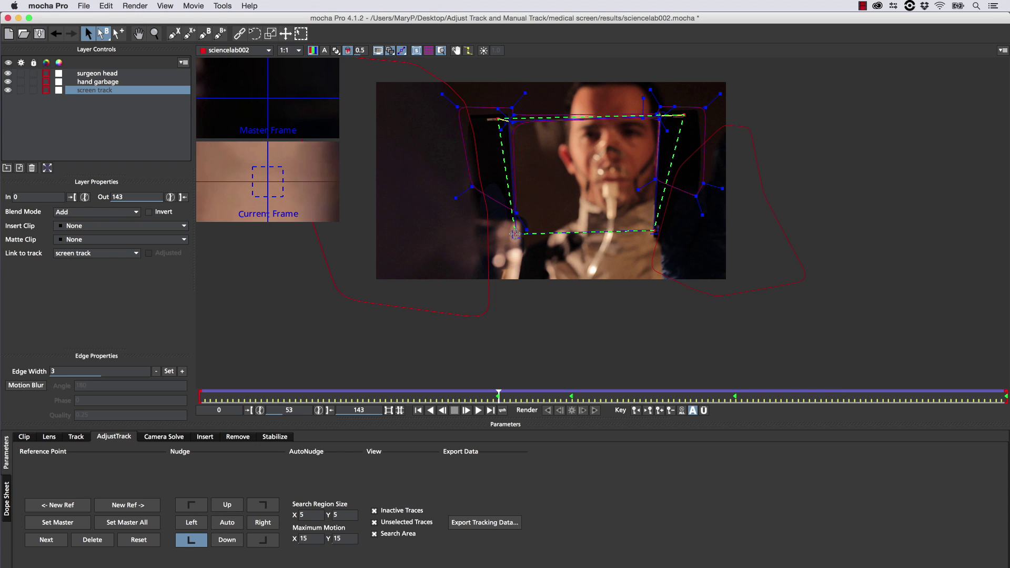
left_click_drag(504, 395, 462, 403)
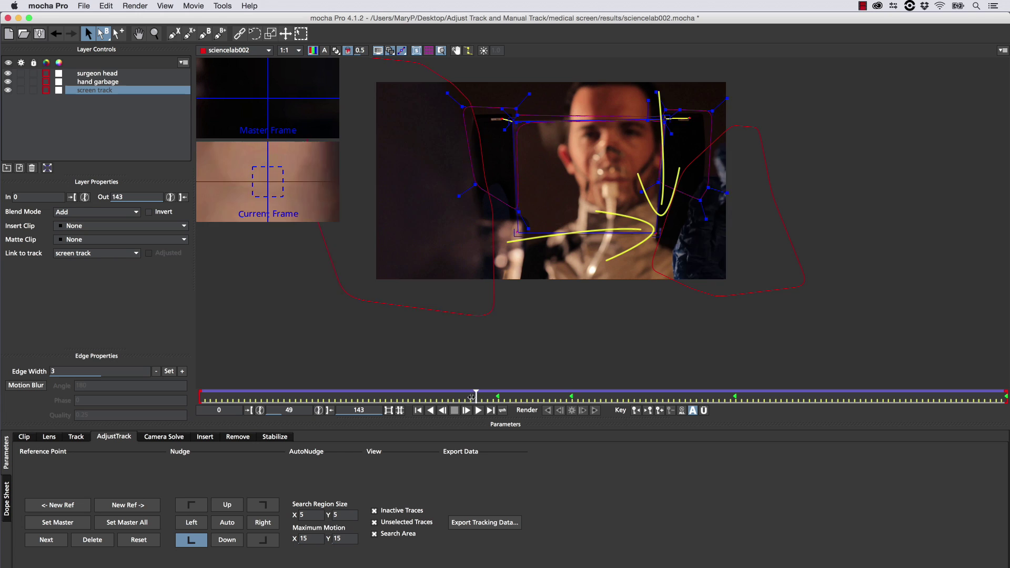
left_click(263, 540)
left_click(191, 505)
mouse_move(471, 395)
left_mouse_down()
mouse_move(481, 396)
mouse_move(199, 393)
left_mouse_up()
At frame 0, Auto-align the top-right and other reference points, then check nearby frames
left_click(522, 233)
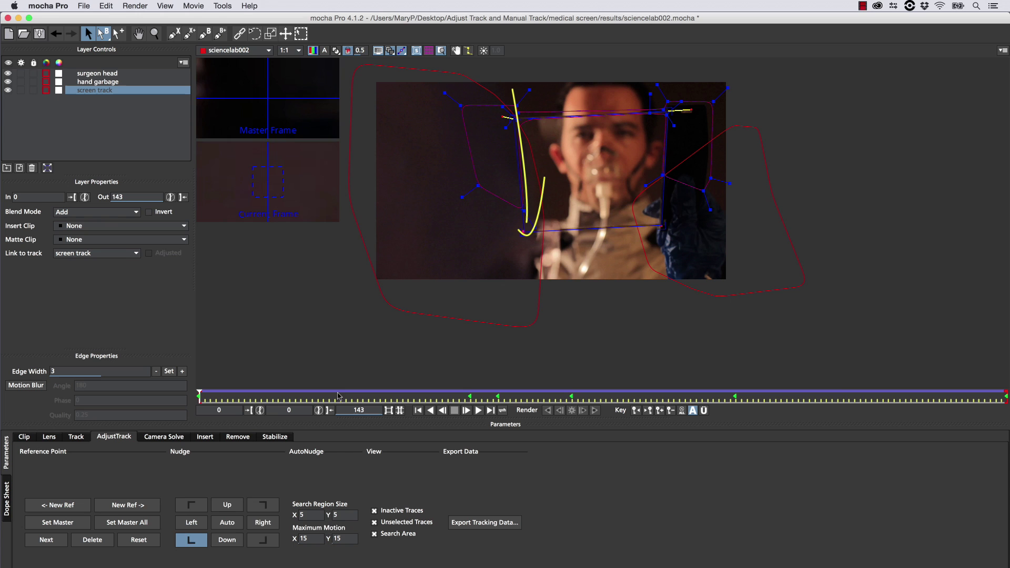
left_click(263, 505)
left_click(649, 297)
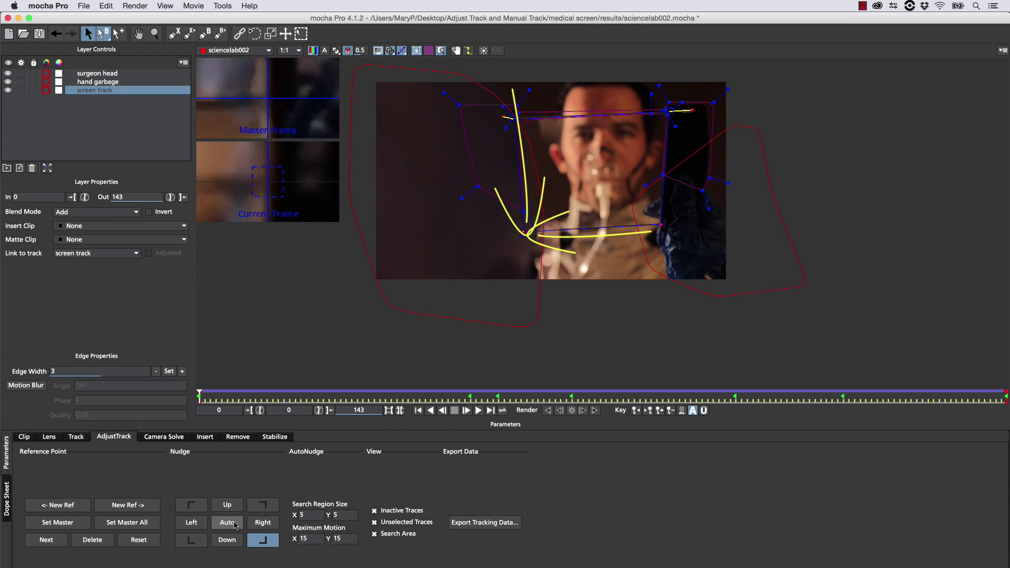
left_click(511, 193)
left_click_drag(198, 395, 341, 397)
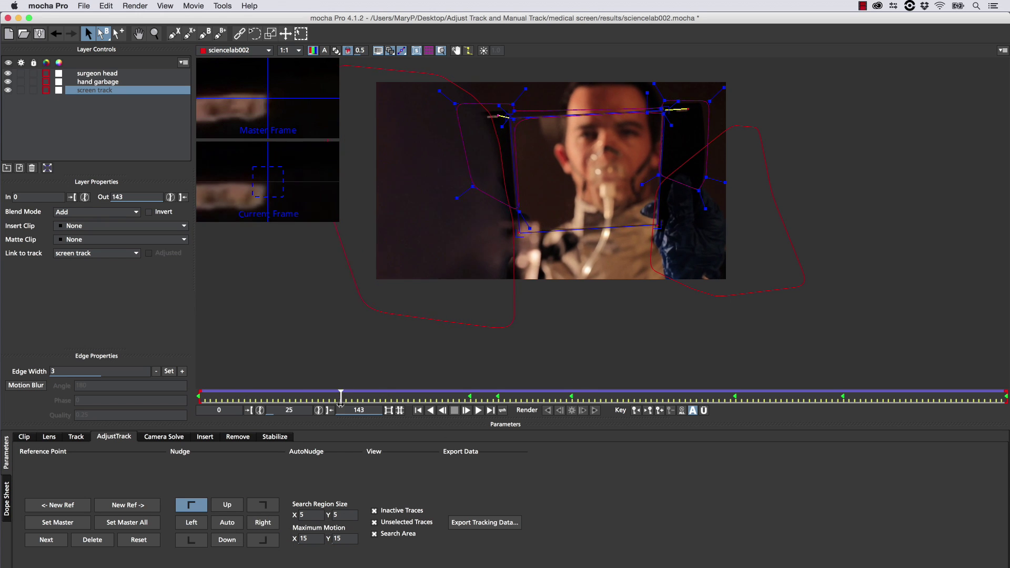
left_click_drag(567, 415, 577, 397)
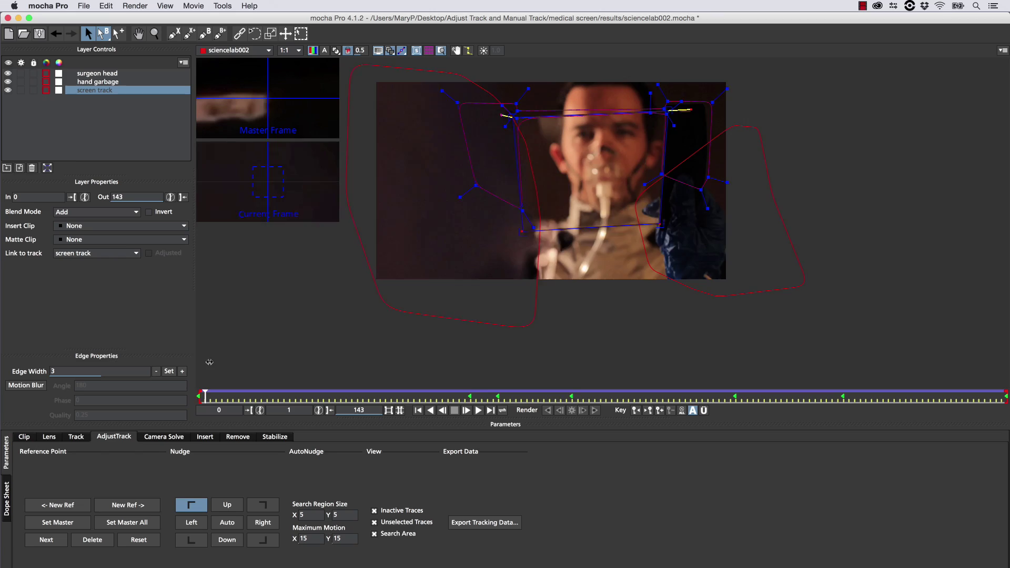
Play the lab shot with the planar grid showing to review the screen track
key("space")
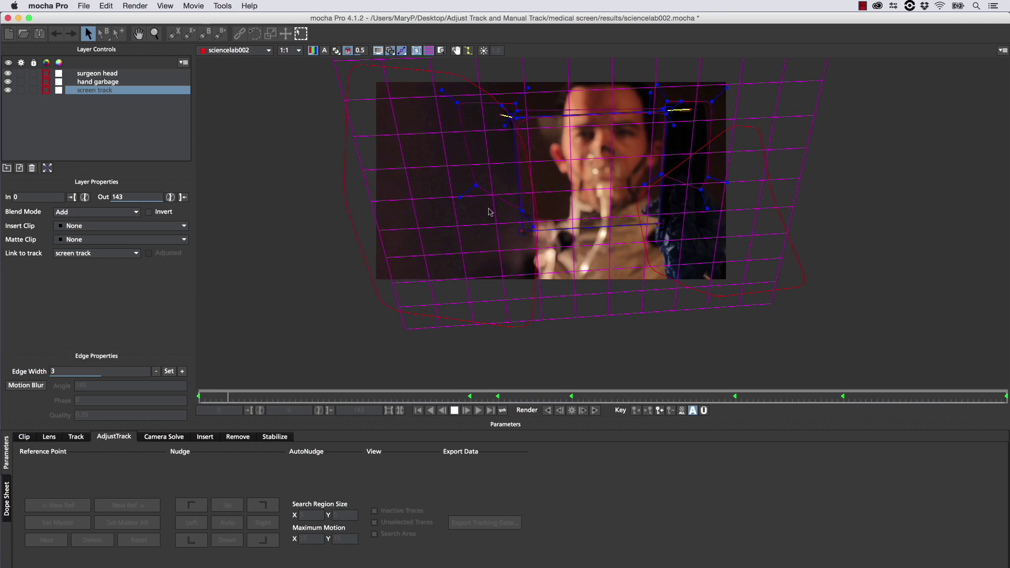